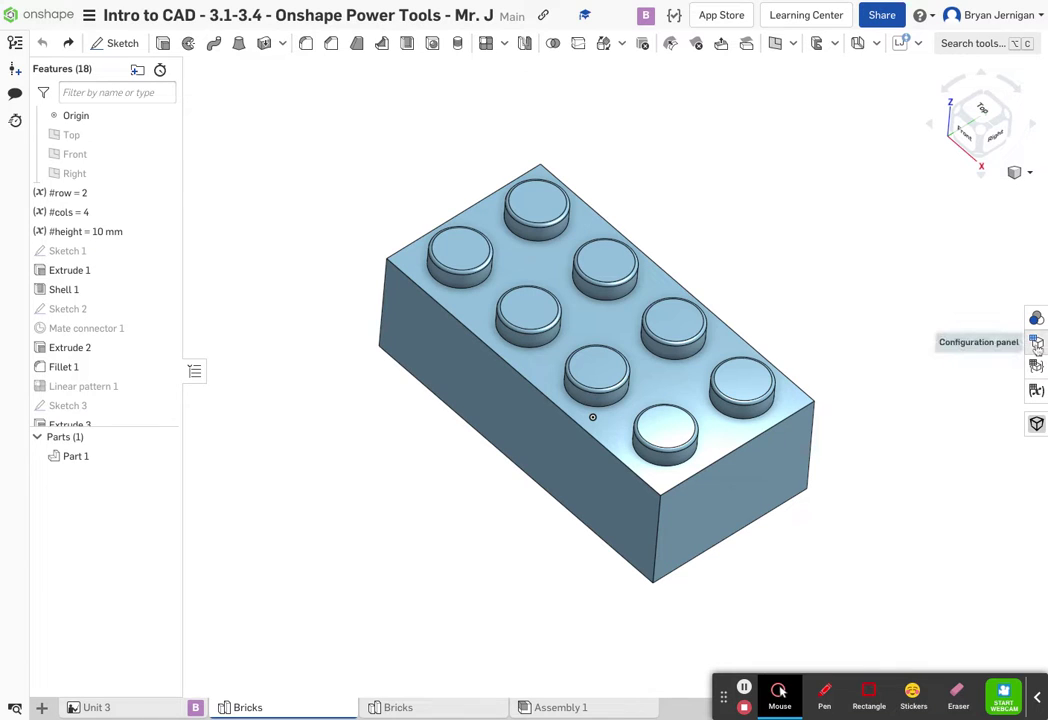
- Open the Configurations panel next to the 2x4 Lego brick model
{"action": "left_click", "coordinate": [1036, 343]}
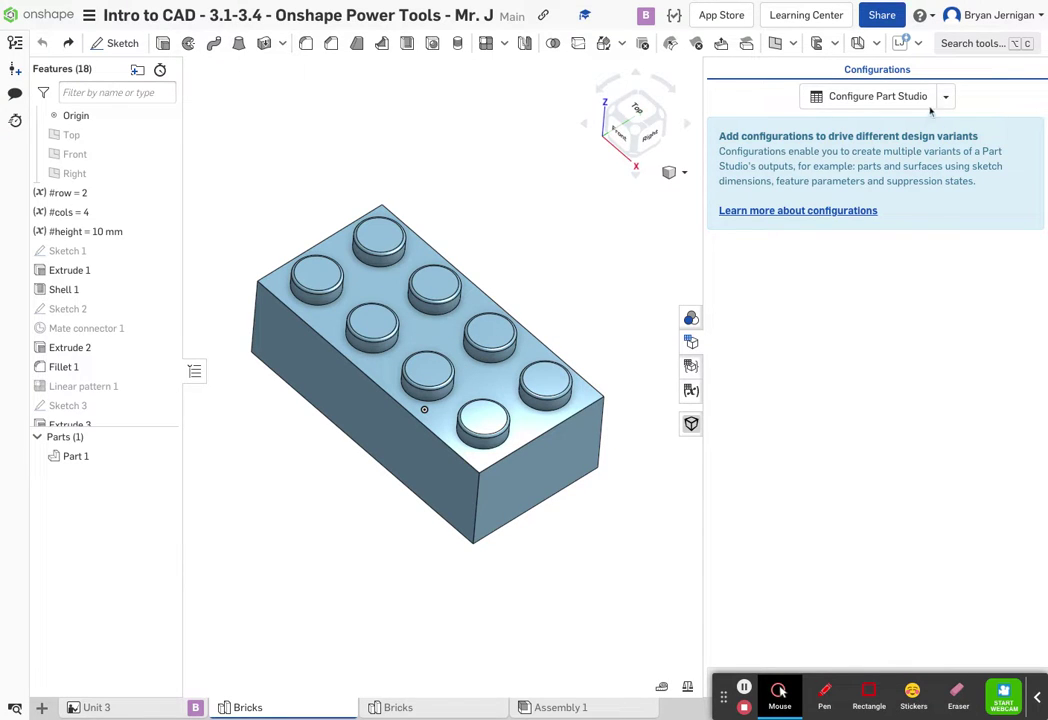
- Add the #row and #cols variables to the configuration table, with Default values 2 and 4
{"action": "left_click", "coordinate": [885, 100]}
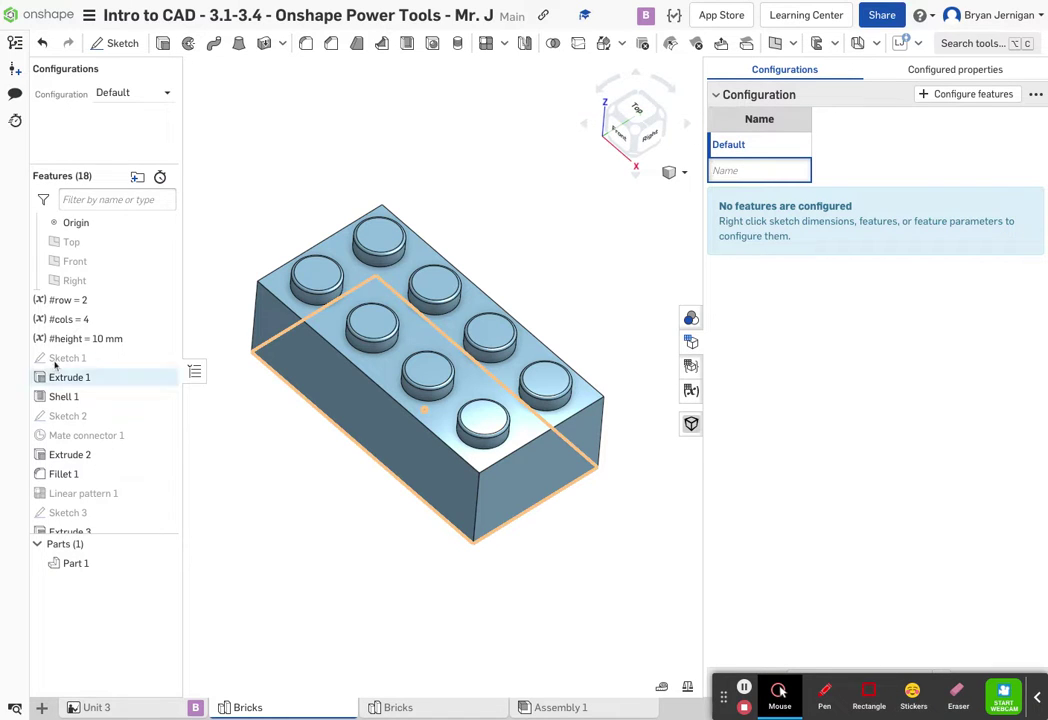
{"action": "left_click", "coordinate": [99, 300]}
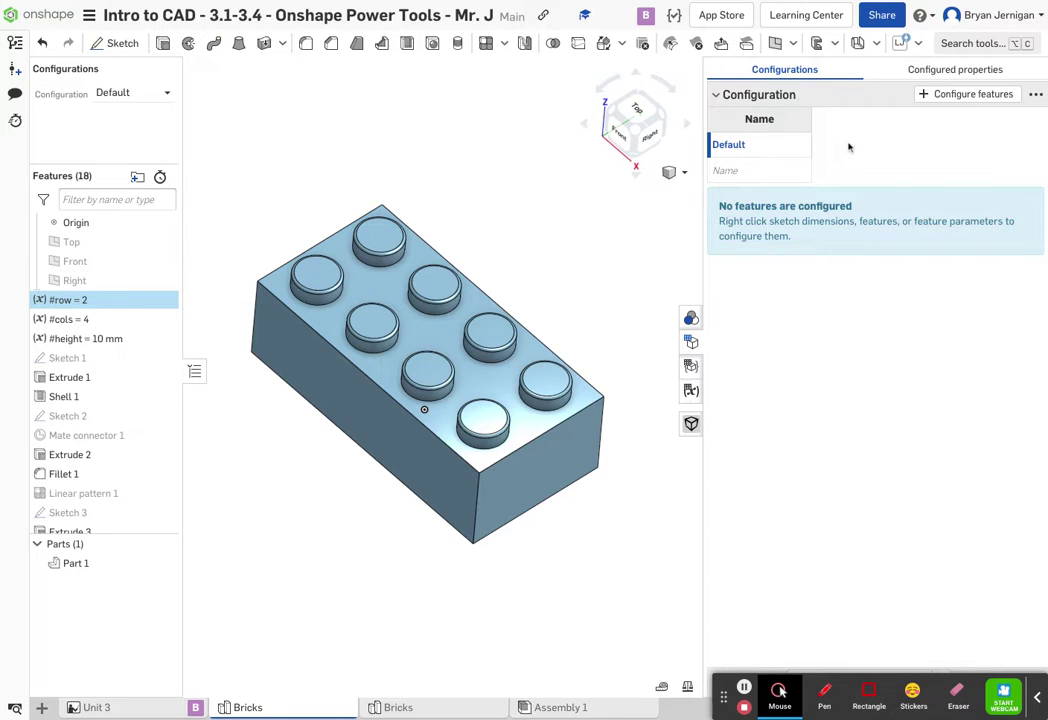
{"action": "left_click", "coordinate": [946, 95]}
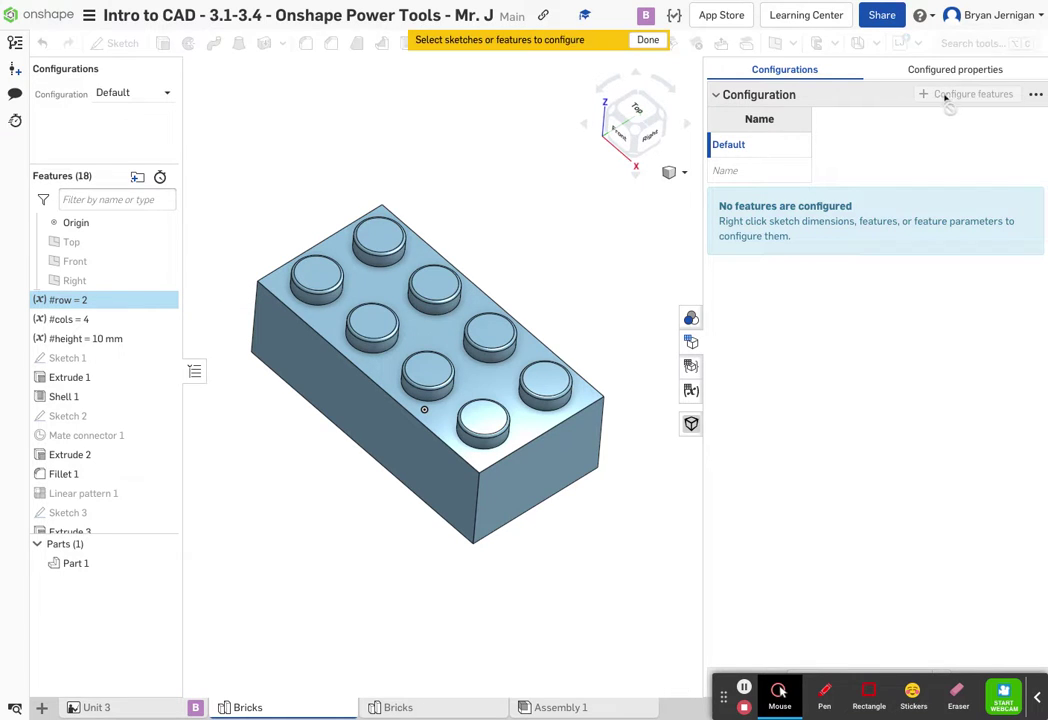
{"action": "left_click", "coordinate": [63, 300]}
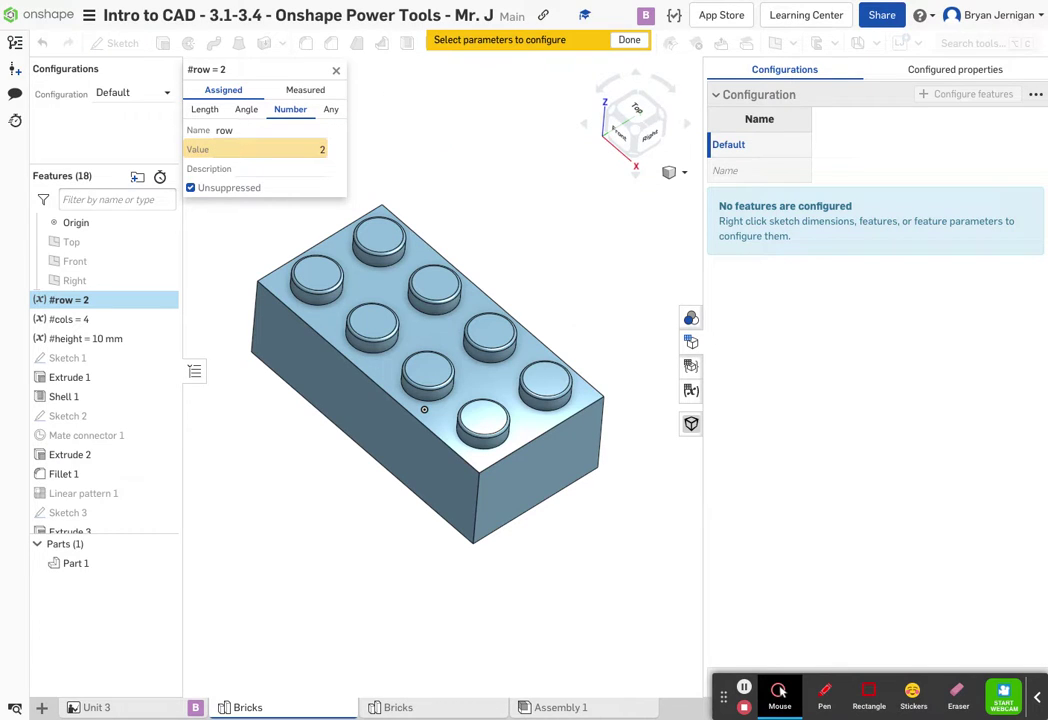
{"action": "left_click", "coordinate": [241, 147]}
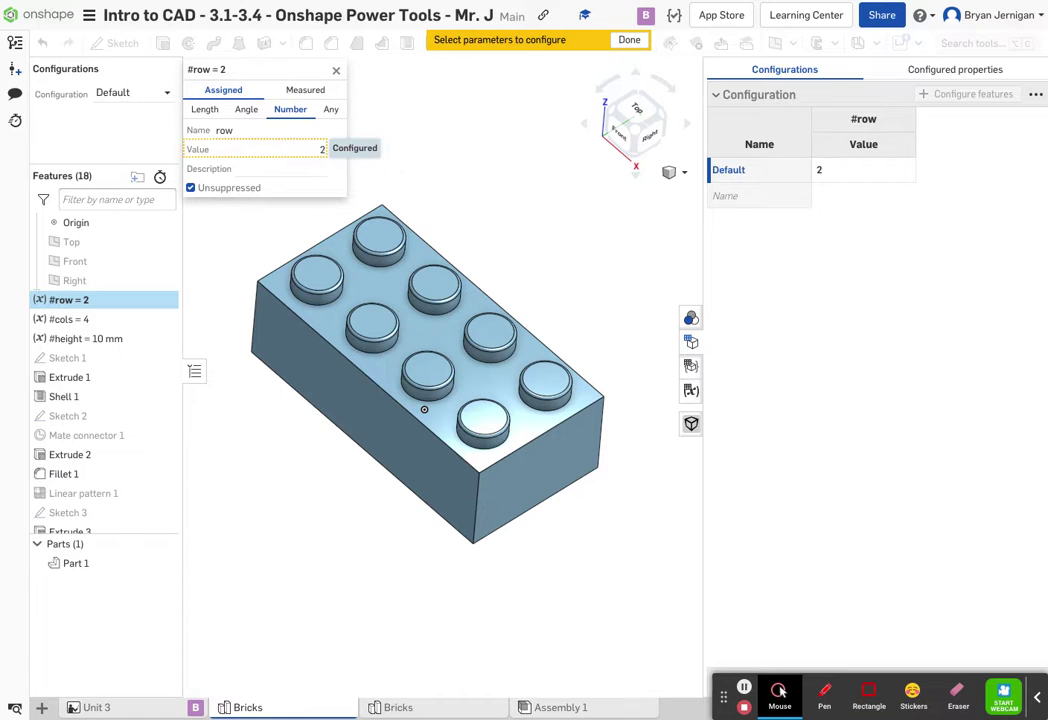
{"action": "double_click", "coordinate": [89, 321]}
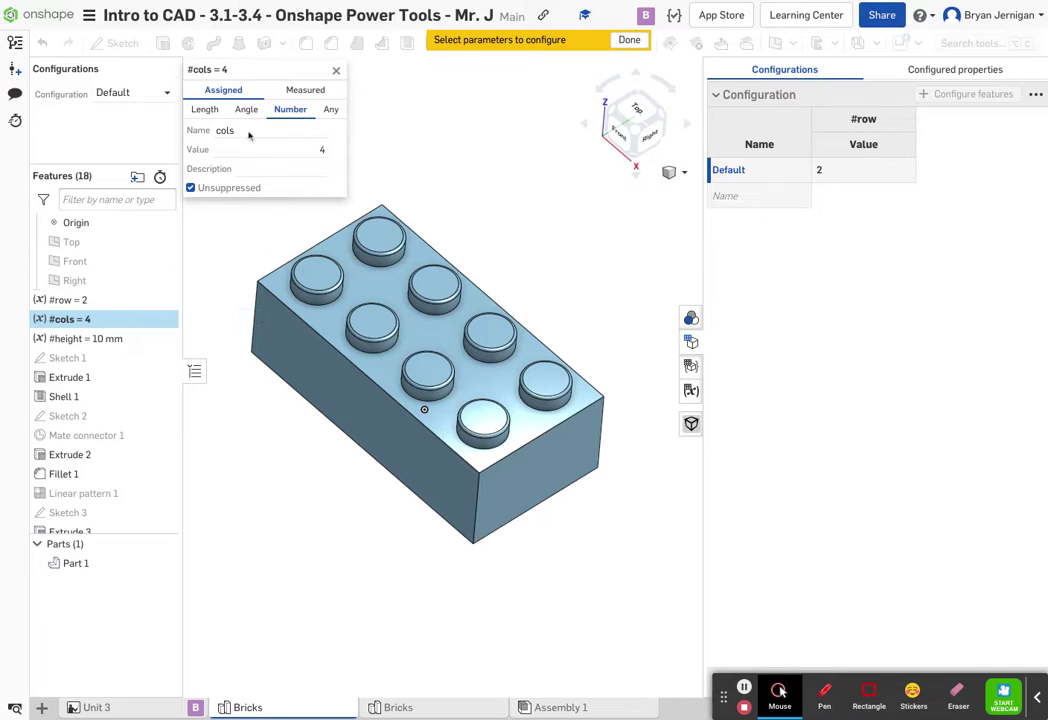
{"action": "left_click", "coordinate": [258, 150]}
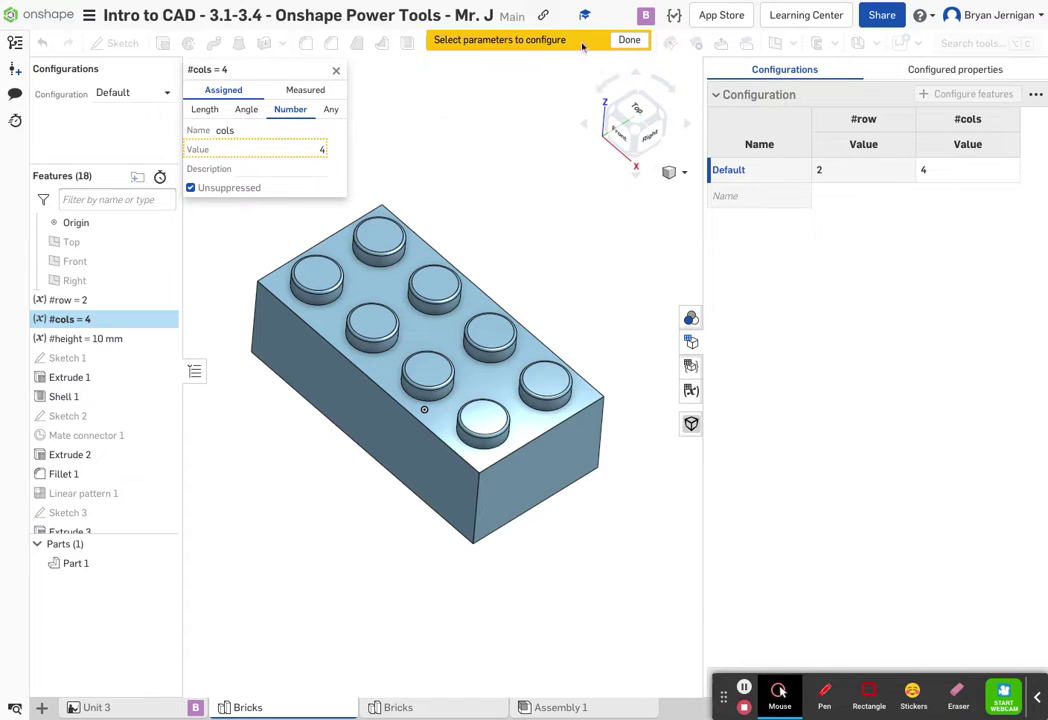
- Name the configuration 'Size' and rename its Default row to '2X4'
{"action": "left_click", "coordinate": [629, 40]}
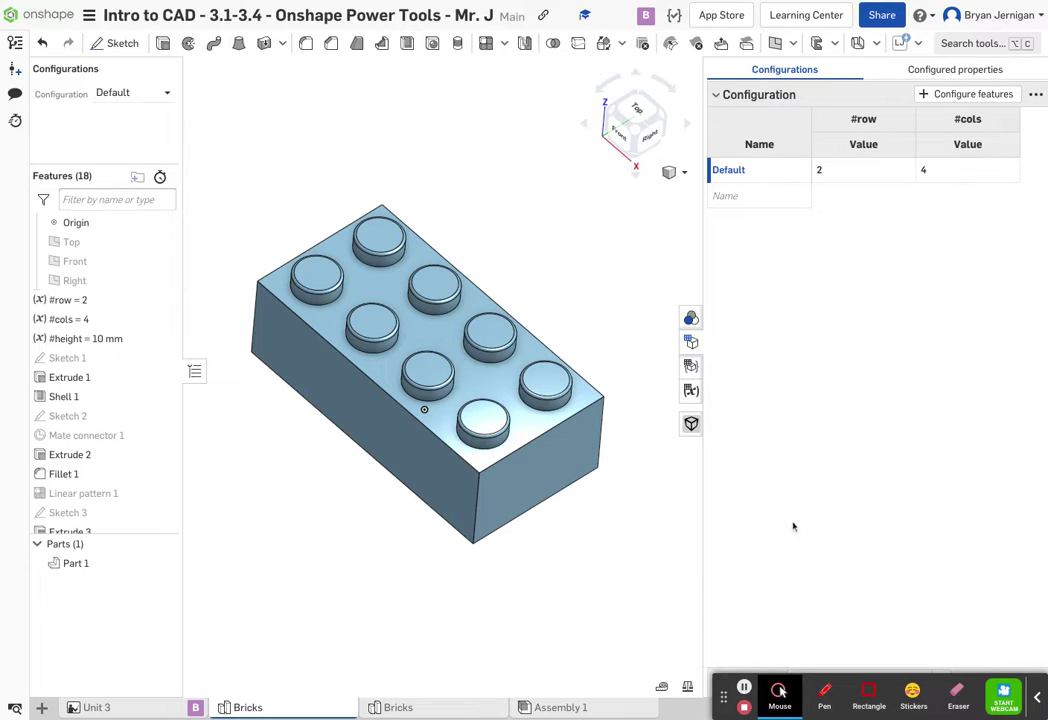
{"action": "left_click", "coordinate": [778, 93]}
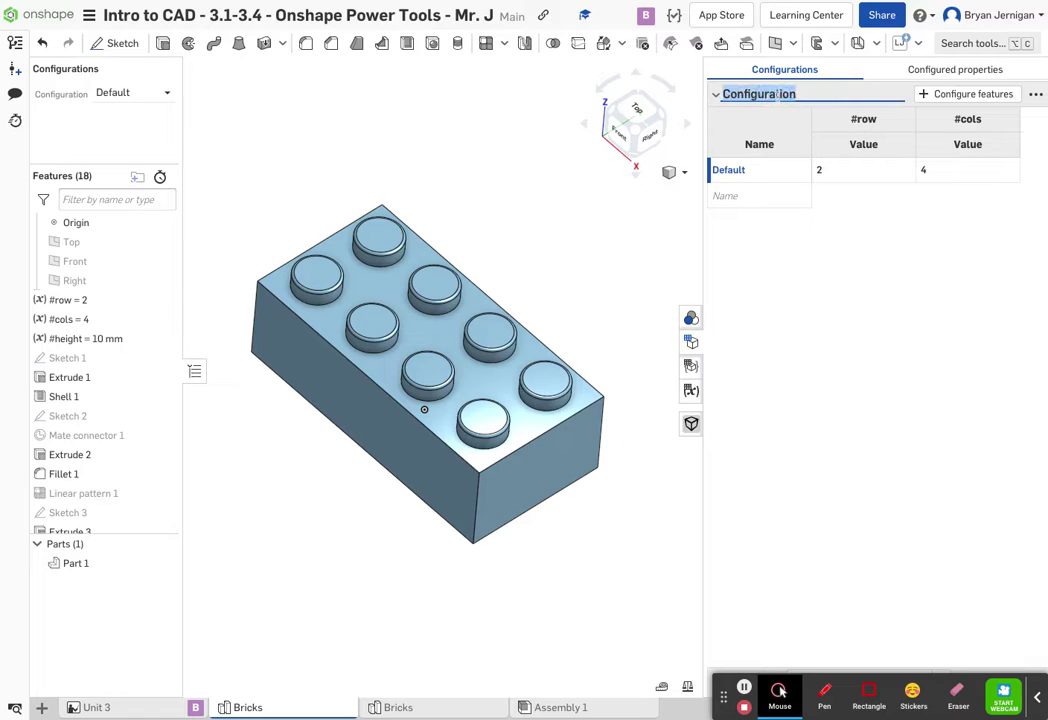
{"action": "type", "text": "Size"}
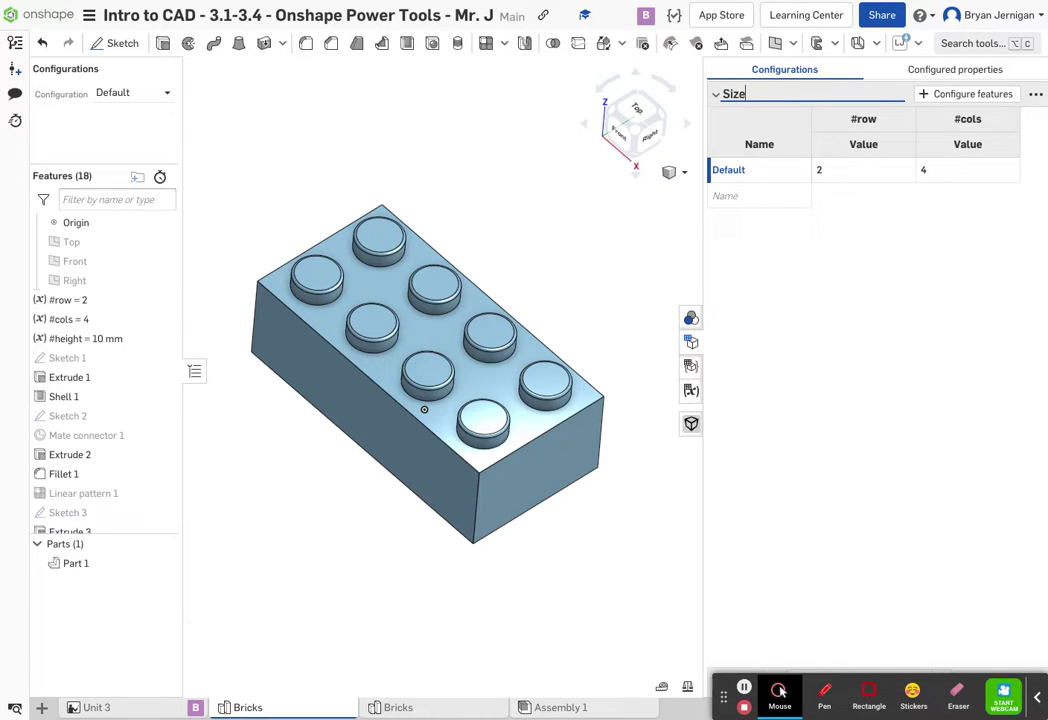
{"action": "left_click", "coordinate": [768, 172]}
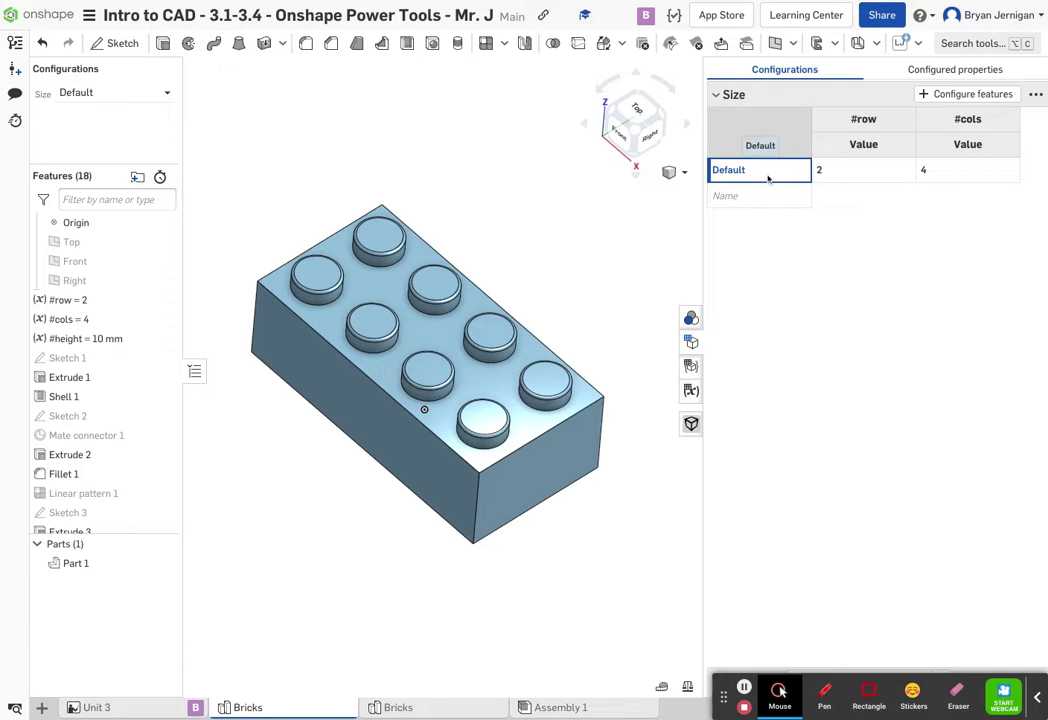
{"action": "type", "text": "2"}
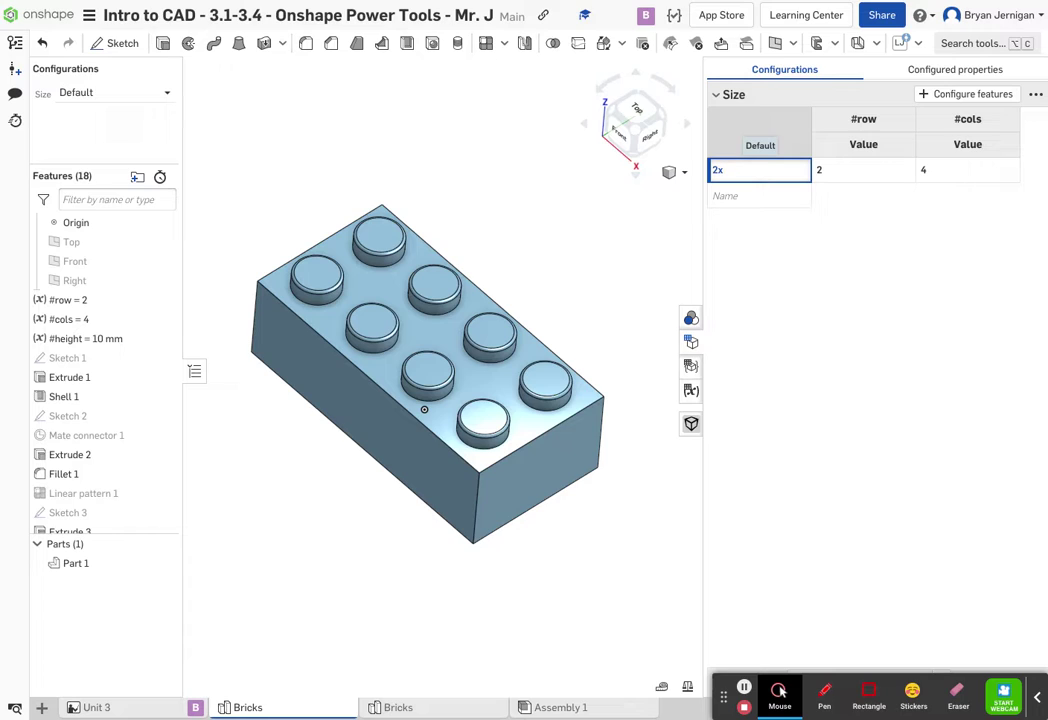
{"action": "type", "text": "x4"}
{"action": "left_click", "coordinate": [721, 185]}
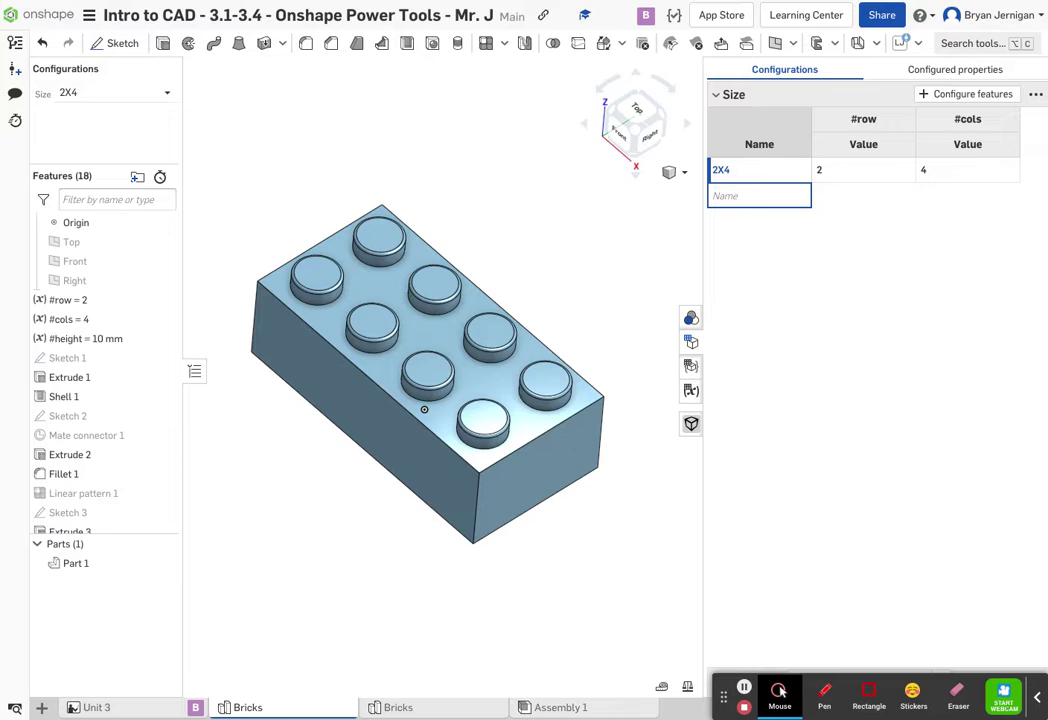
- Add the configuration rows 2X3 and 2X2 to the Size table
{"action": "left_click", "coordinate": [776, 196]}
{"action": "type", "text": "2X3"}
{"action": "key", "text": "Return"}
{"action": "type", "text": "2X2"}
{"action": "key", "text": "Return"}
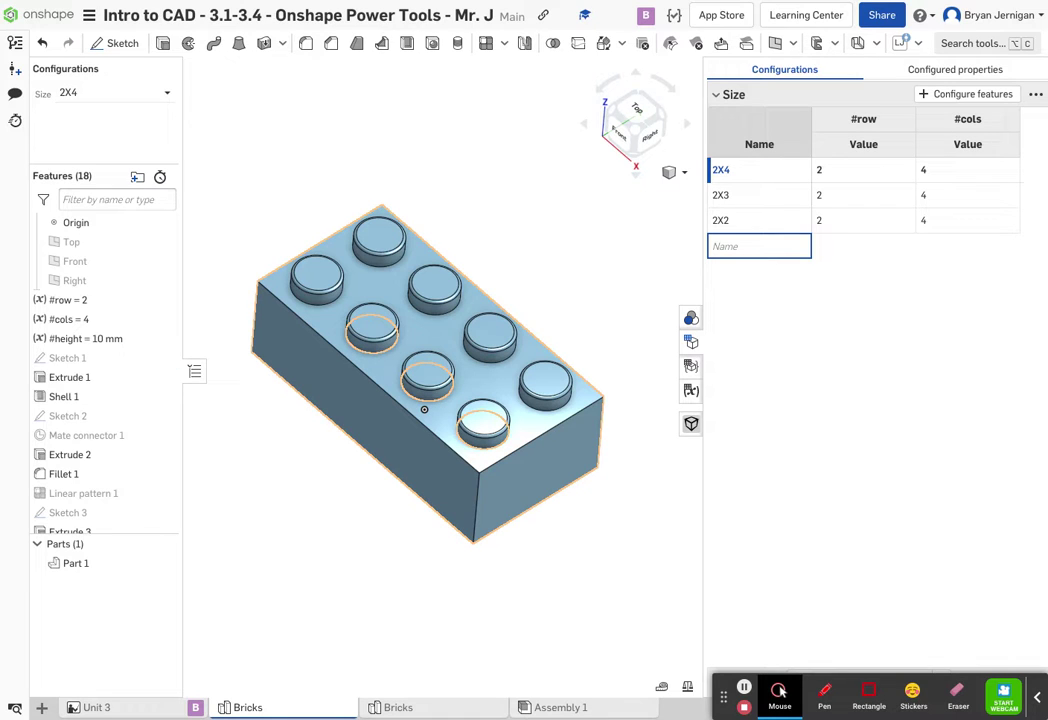
- Set #cols to 3 for the 2X3 row and 2 for the 2X2 row
{"action": "left_click", "coordinate": [858, 197]}
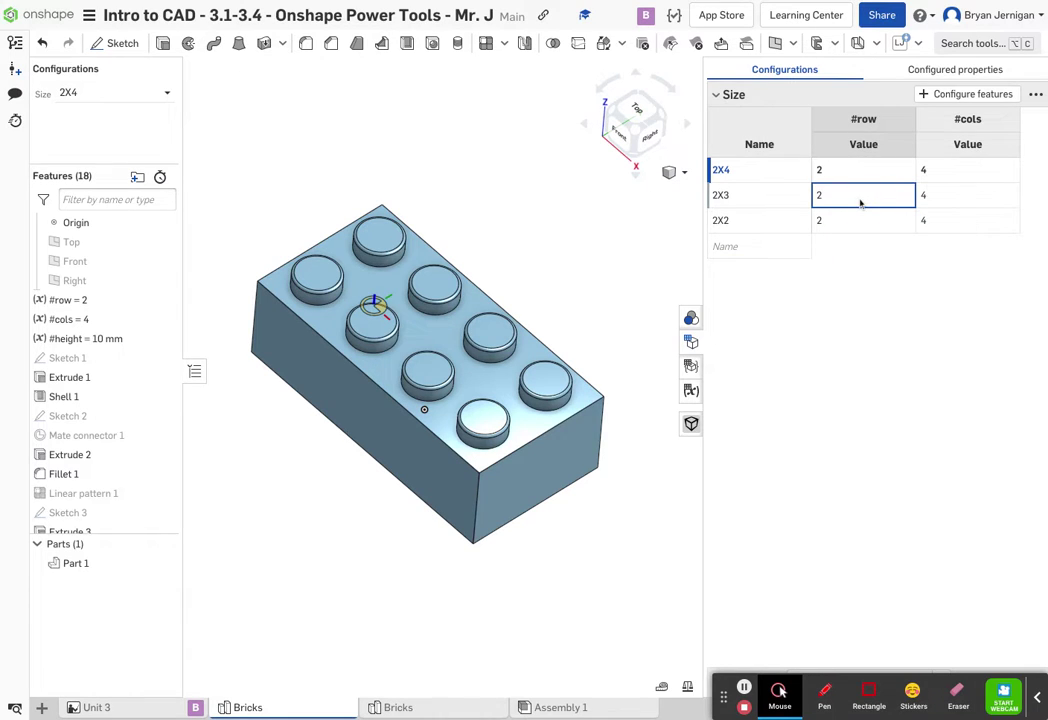
{"action": "left_click", "coordinate": [956, 198]}
{"action": "type", "text": "3"}
{"action": "left_click", "coordinate": [884, 226]}
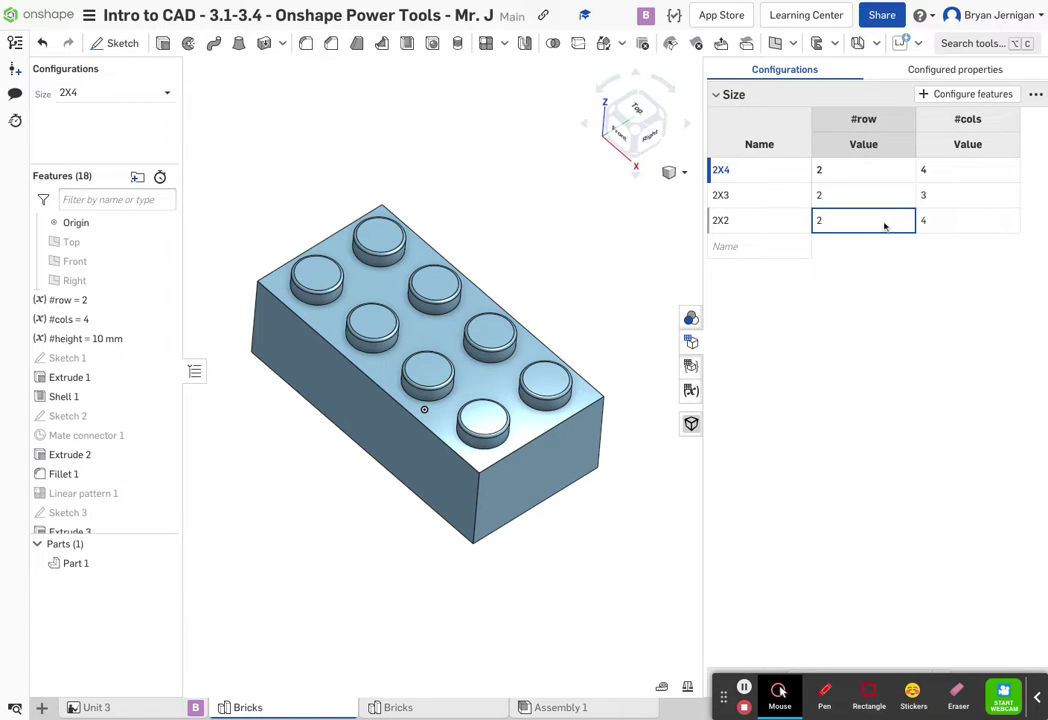
{"action": "left_click", "coordinate": [942, 227]}
{"action": "type", "text": "2"}
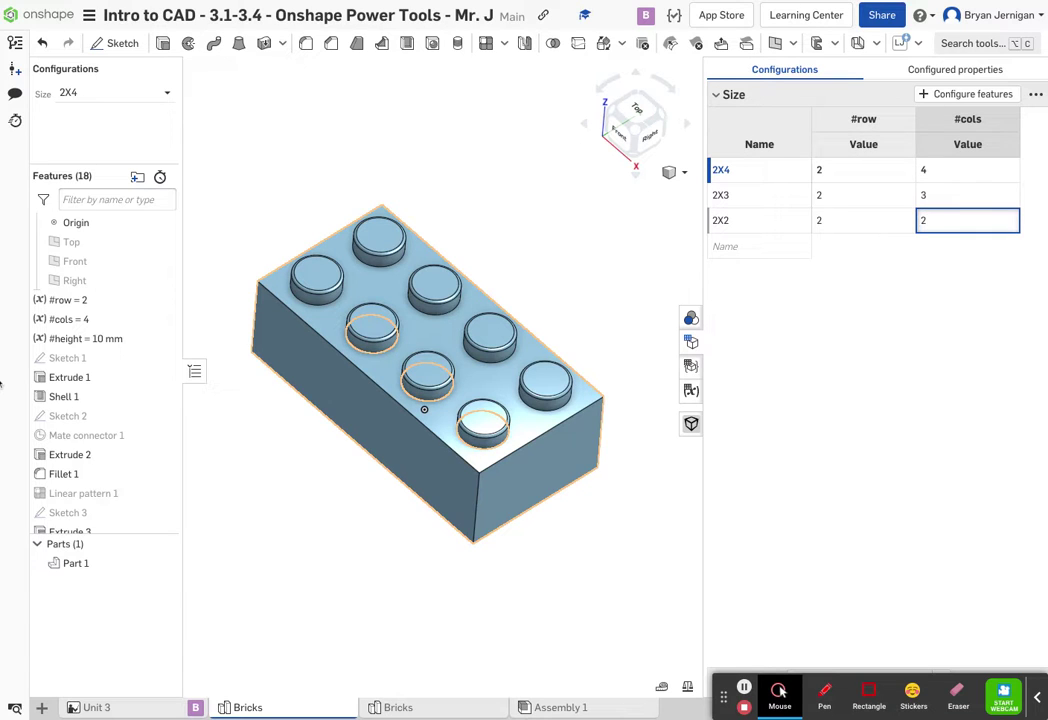
{"action": "left_click", "coordinate": [931, 339]}
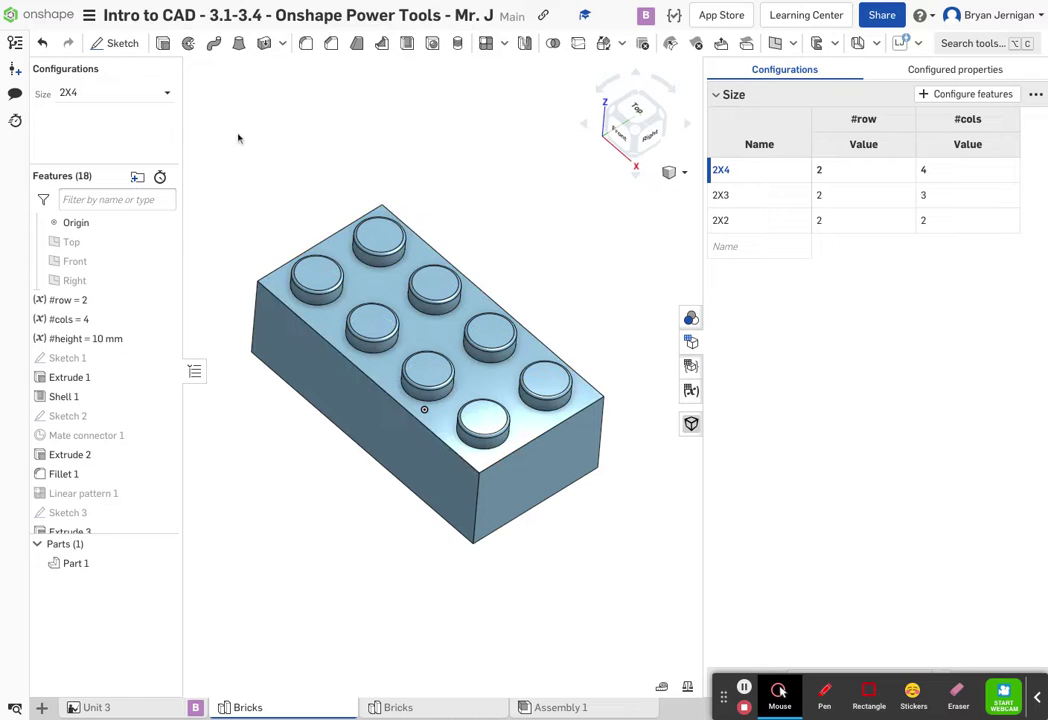
{"action": "left_click", "coordinate": [95, 98]}
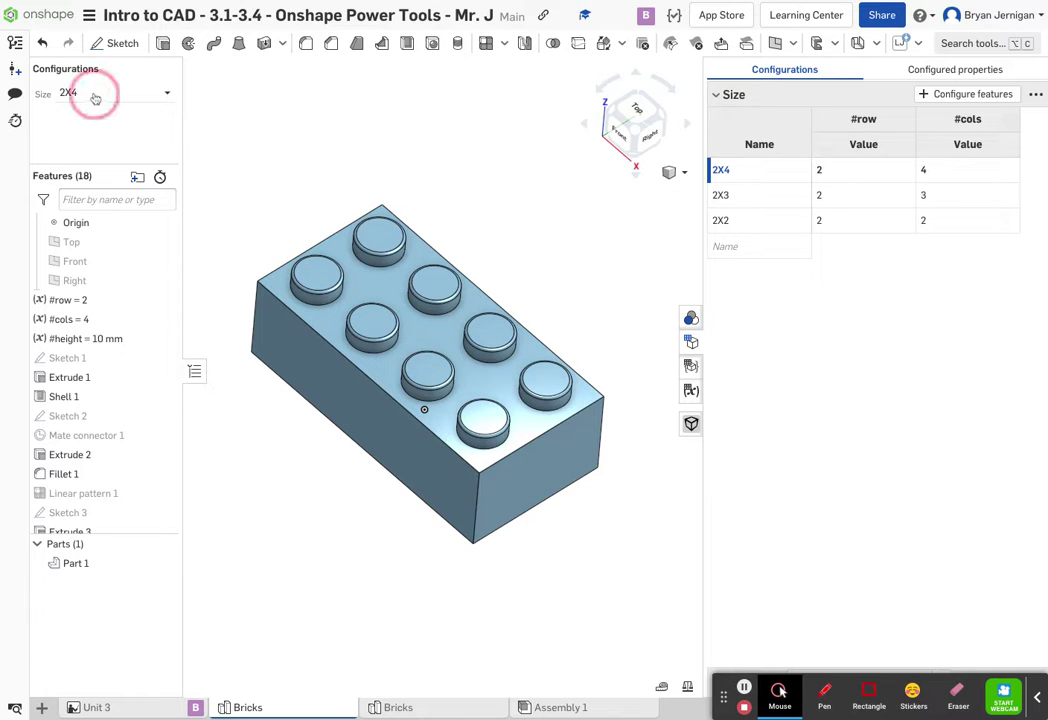
{"action": "left_click", "coordinate": [88, 133]}
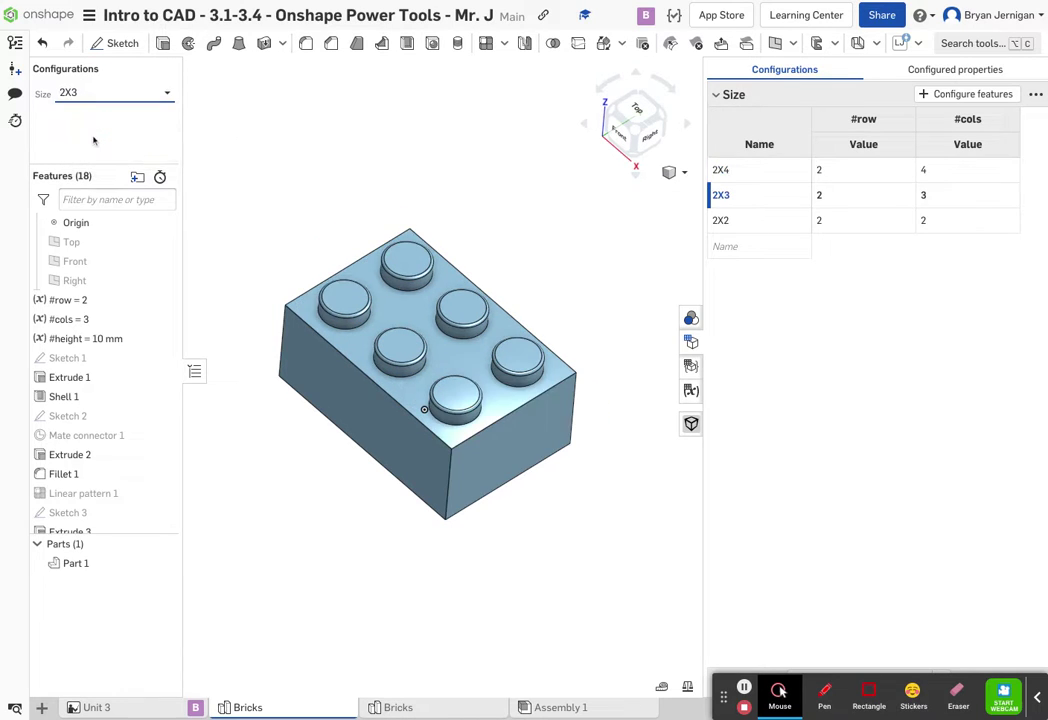
{"action": "left_click", "coordinate": [99, 94]}
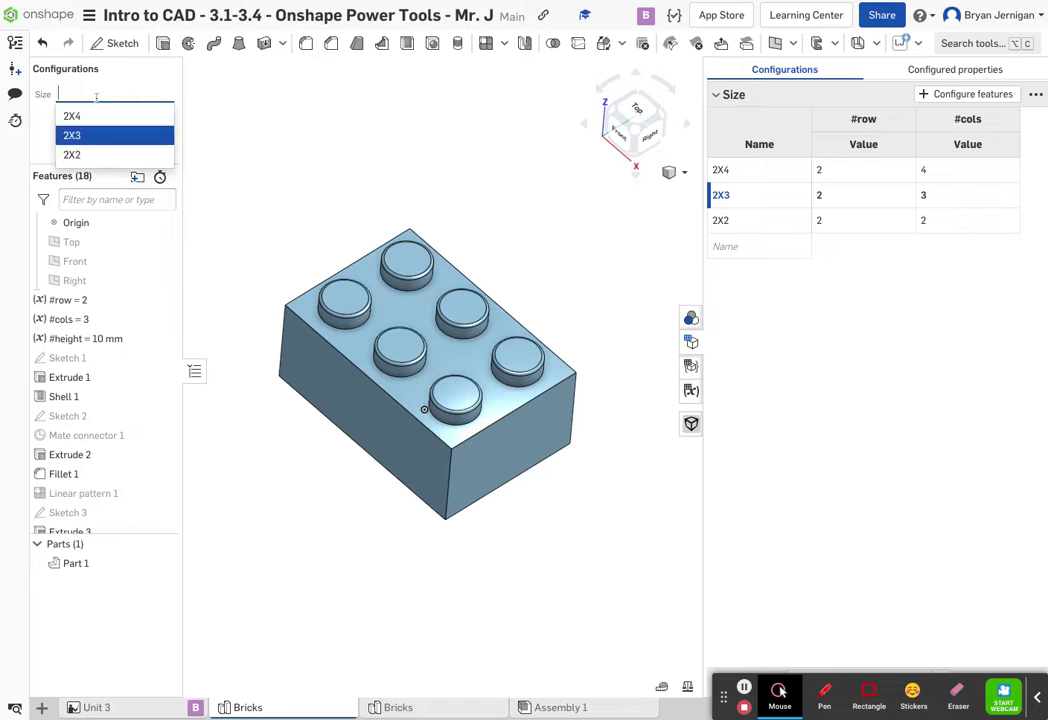
{"action": "left_click", "coordinate": [107, 156]}
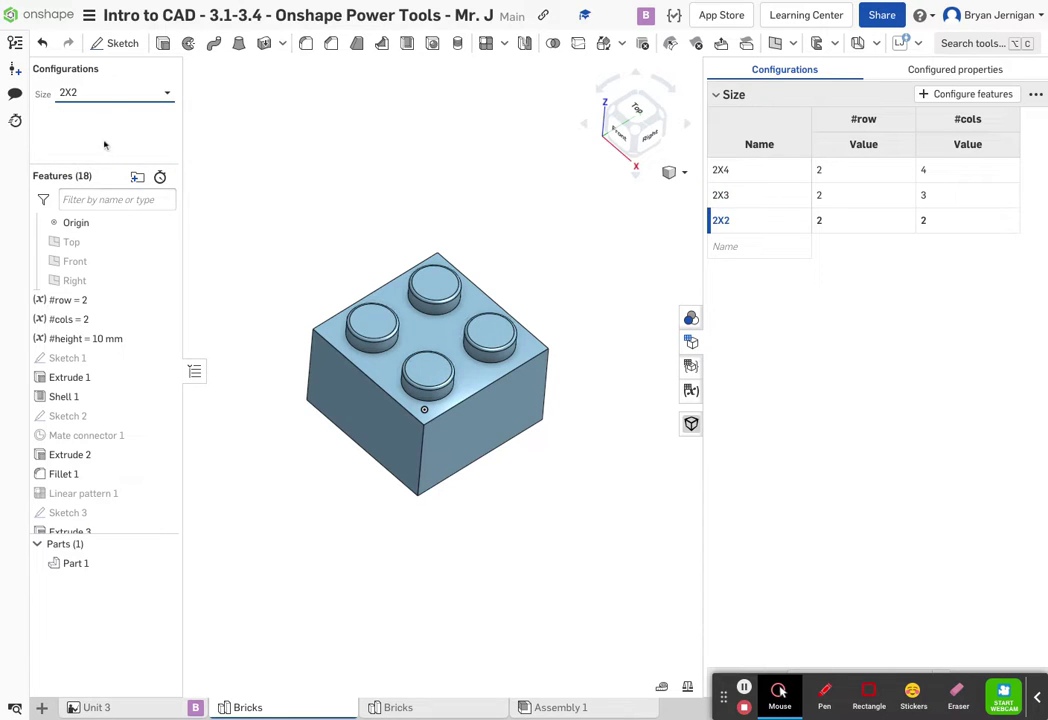
{"action": "left_click", "coordinate": [98, 93]}
{"action": "left_click", "coordinate": [101, 117]}
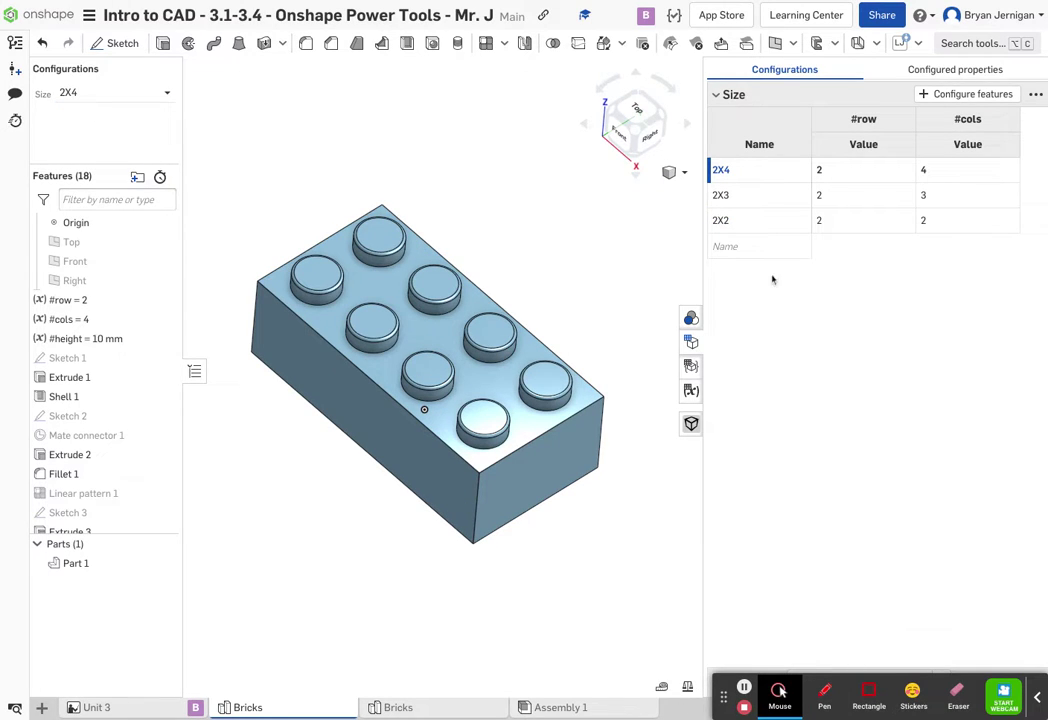
- Add the rows 1X4, 1X3, 1X2 and 1X1 to the Size table
{"action": "left_click", "coordinate": [759, 247]}
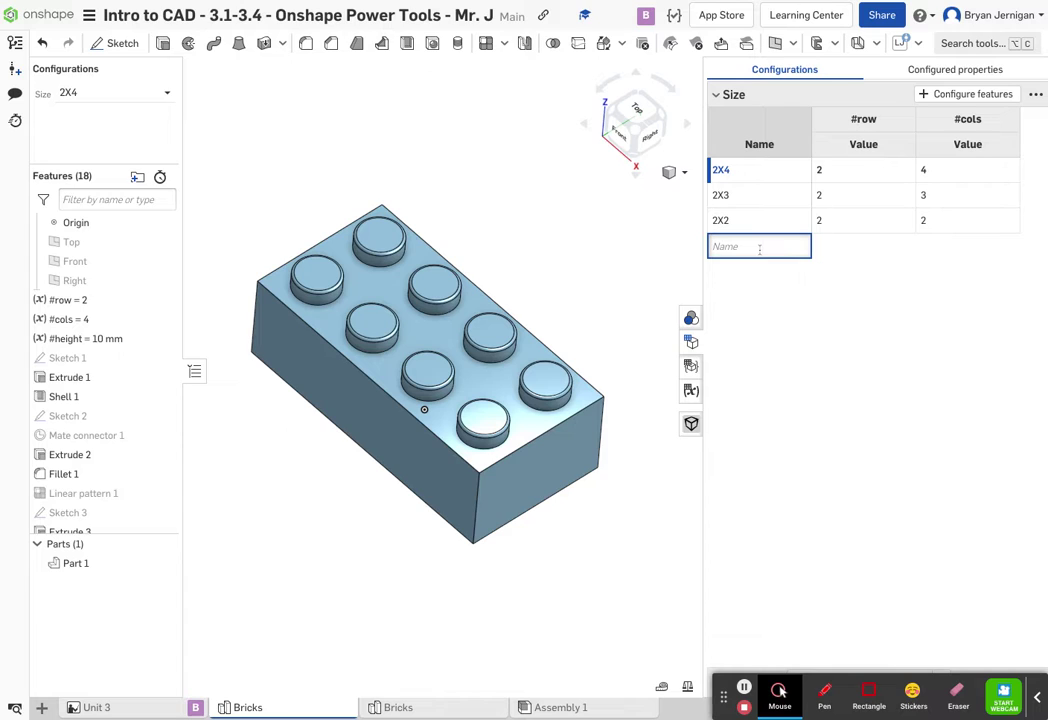
{"action": "type", "text": "1X4"}
{"action": "key", "text": "Return"}
{"action": "type", "text": "1X3"}
{"action": "key", "text": "Return"}
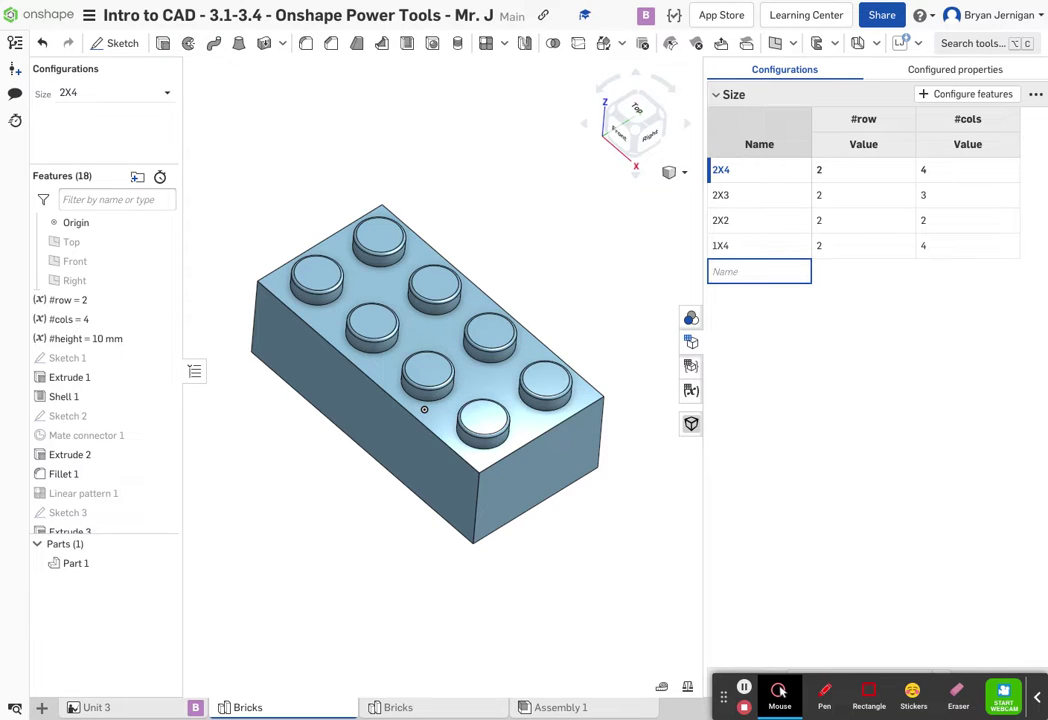
{"action": "type", "text": "1X2"}
{"action": "key", "text": "Return"}
{"action": "type", "text": "1X1"}
{"action": "left_click", "coordinate": [889, 271]}
- Set #row to 1 for every 1X row and #cols to 4, 3, 2 and 1
{"action": "left_click", "coordinate": [870, 246]}
{"action": "type", "text": "1"}
{"action": "left_click", "coordinate": [846, 270]}
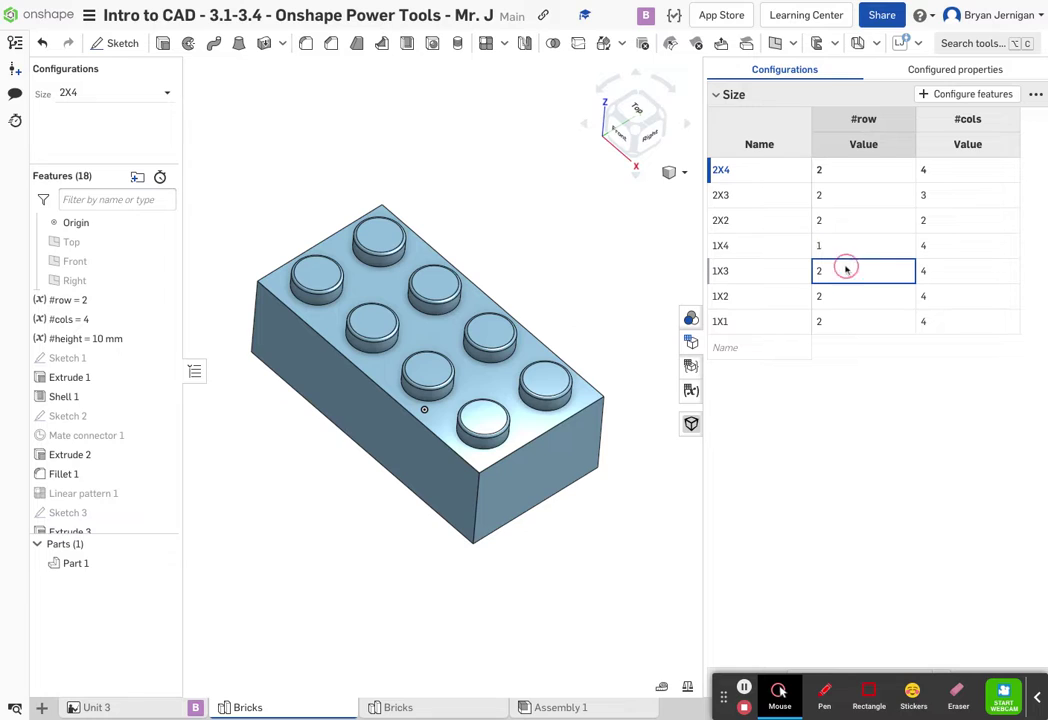
{"action": "type", "text": "1"}
{"action": "key", "text": "Tab"}
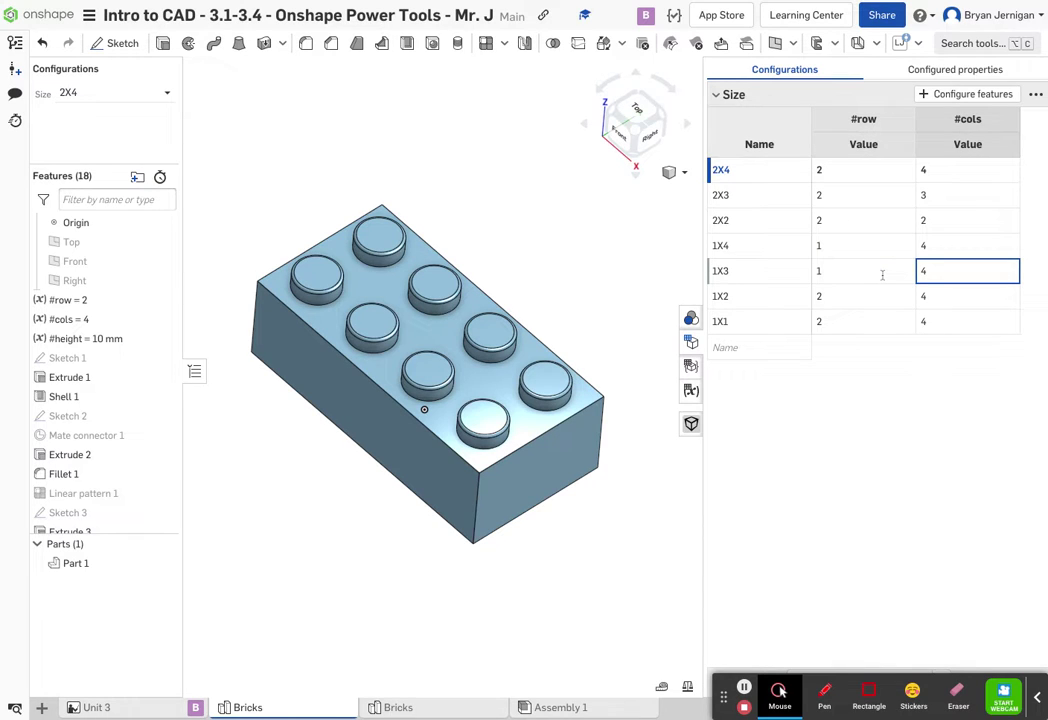
{"action": "type", "text": "3"}
{"action": "left_click", "coordinate": [856, 298]}
{"action": "type", "text": "1"}
{"action": "key", "text": "Tab"}
{"action": "type", "text": "2"}
{"action": "left_click", "coordinate": [845, 325]}
{"action": "type", "text": "1"}
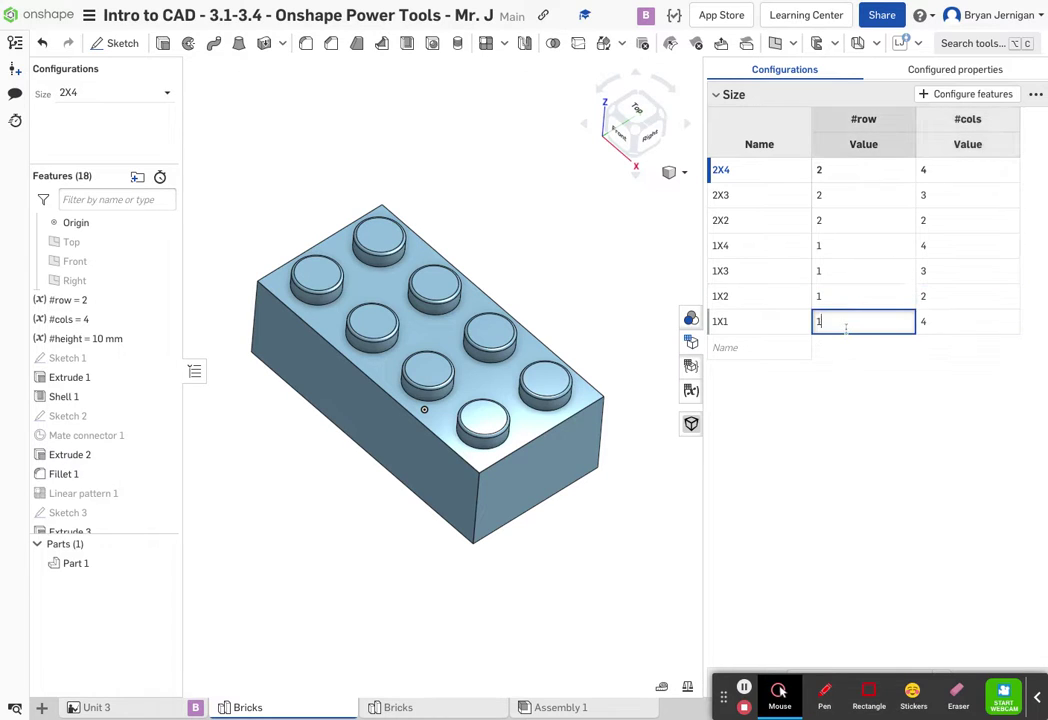
{"action": "key", "text": "Tab"}
{"action": "type", "text": "2"}
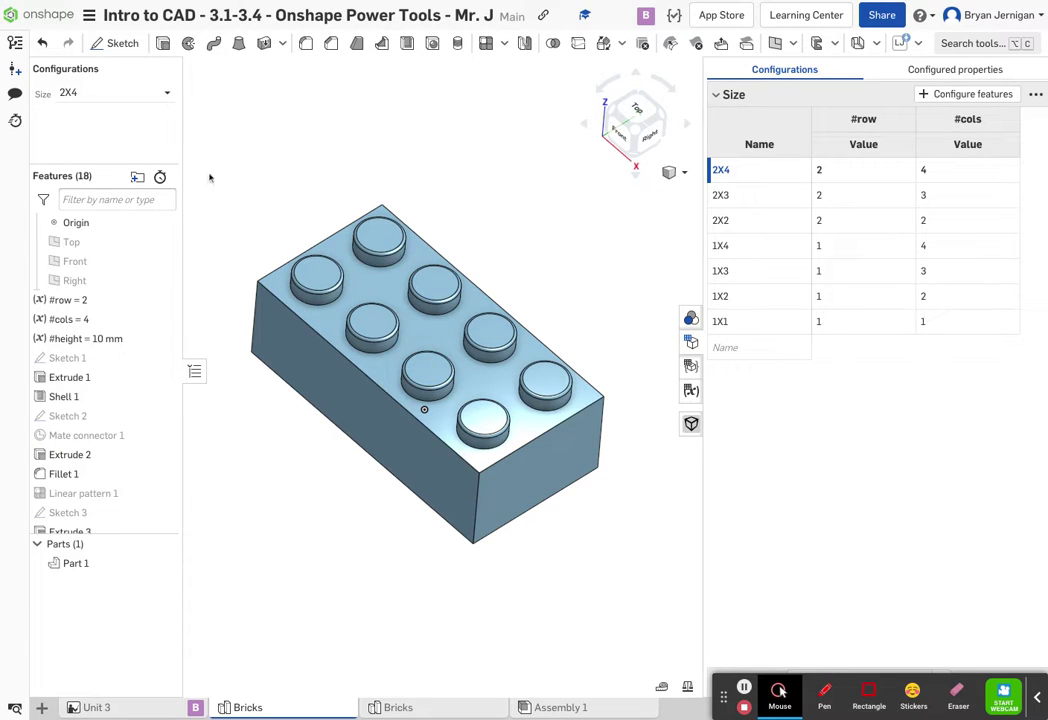
- Cycle the Size through 1X4, 1X3, 1X2 and 1X1, ending on the single-stud brick
{"action": "left_click", "coordinate": [70, 92]}
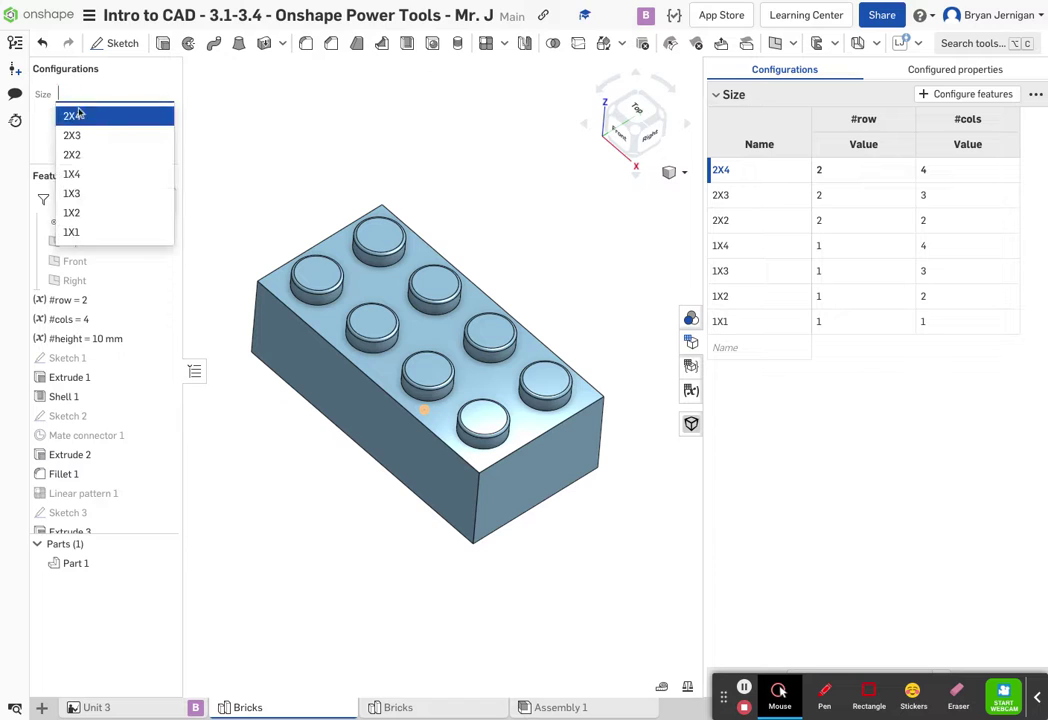
{"action": "left_click", "coordinate": [72, 174]}
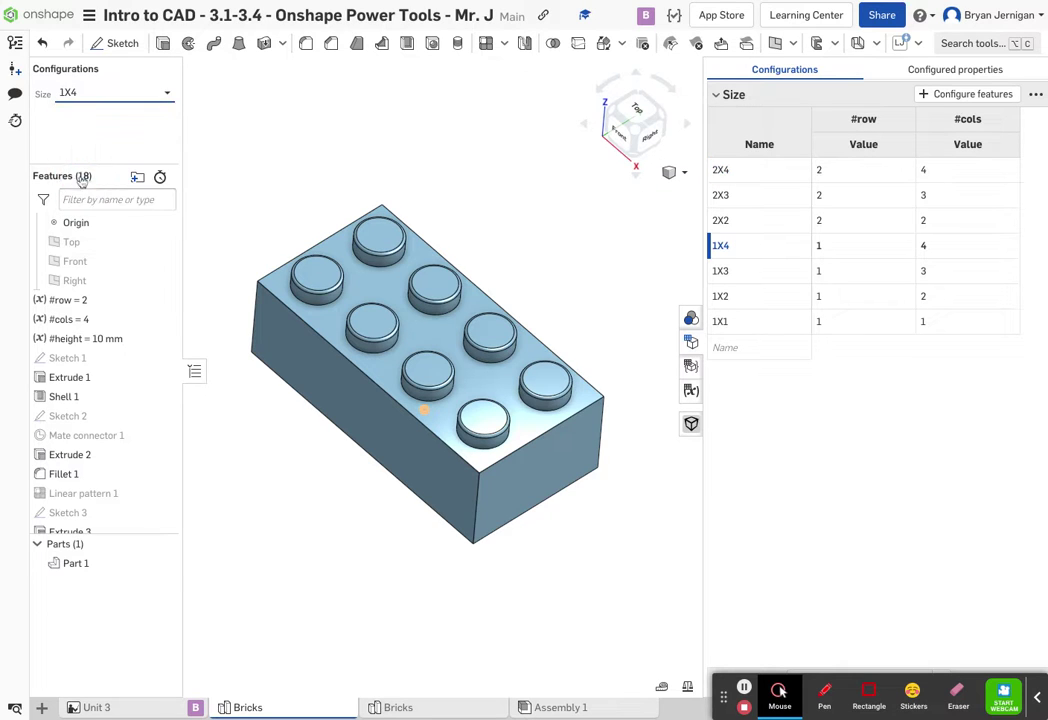
{"action": "left_click", "coordinate": [83, 91]}
{"action": "left_click", "coordinate": [93, 193]}
{"action": "left_click", "coordinate": [110, 96]}
{"action": "left_click", "coordinate": [101, 212]}
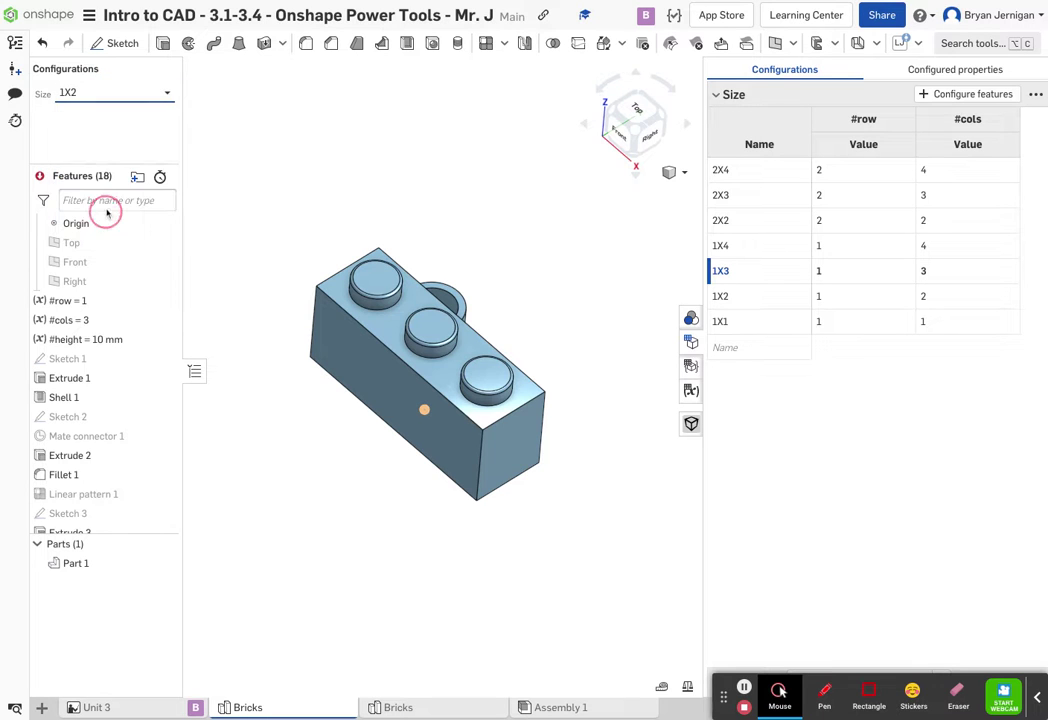
{"action": "left_click", "coordinate": [110, 94]}
{"action": "left_click", "coordinate": [110, 233]}
{"action": "right_click_drag", "start_coordinate": [260, 213], "coordinate": [498, 362]}
{"action": "right_click_drag", "start_coordinate": [405, 300], "coordinate": [395, 273]}
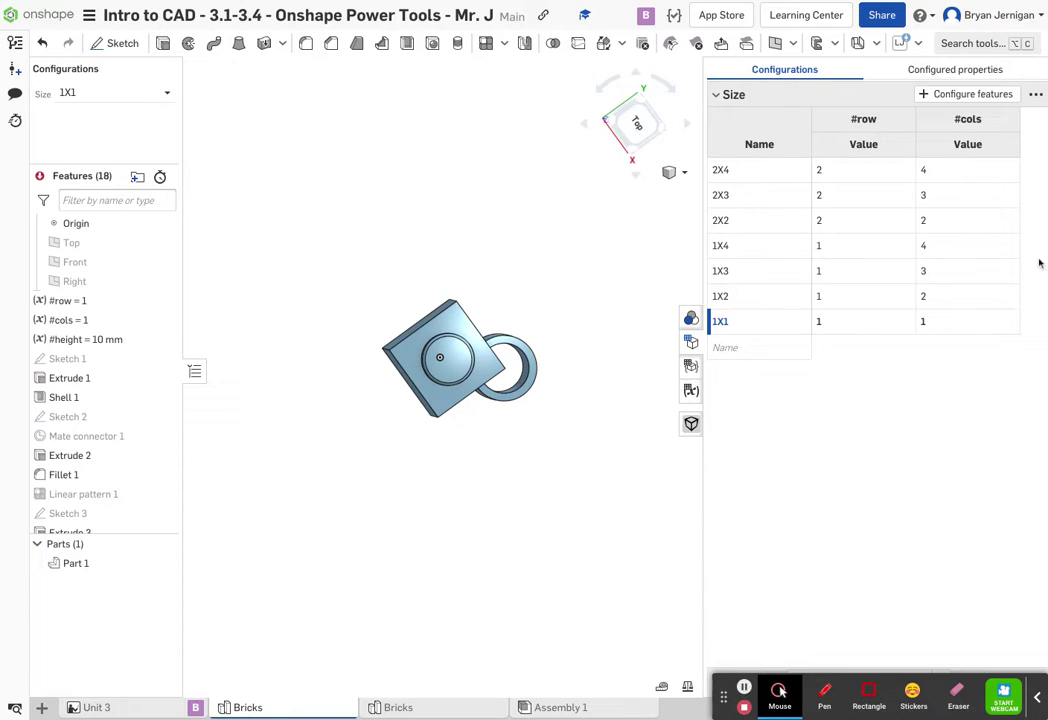
- Make the suppression of Extrude 3 and Linear pattern 2 vary with Size
{"action": "left_click", "coordinate": [960, 94]}
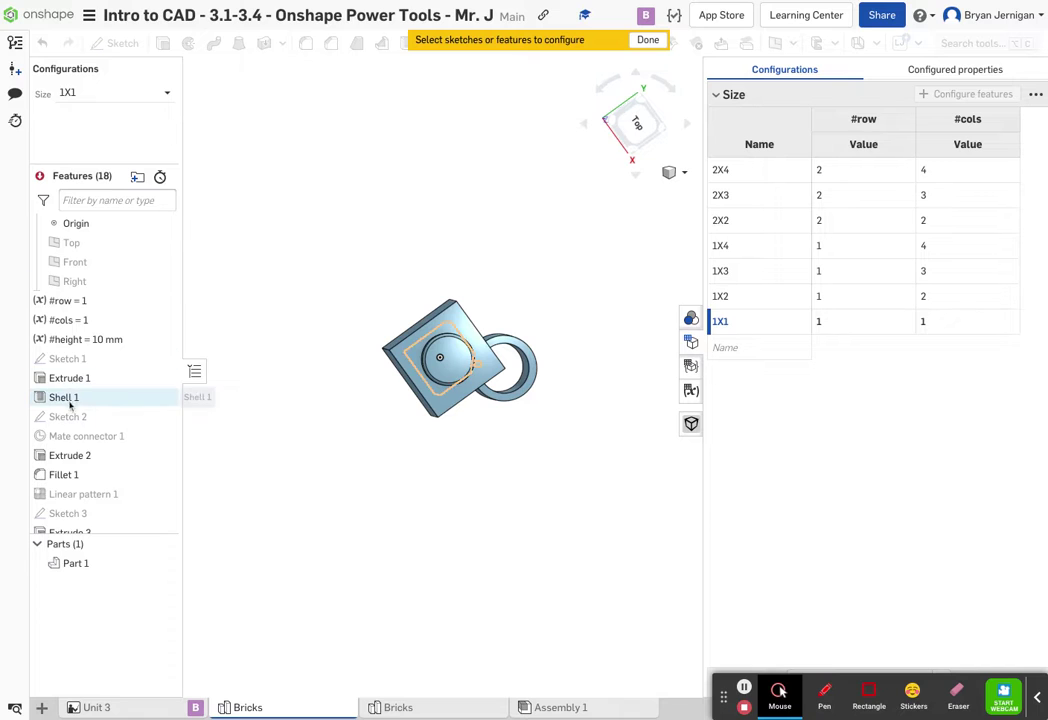
{"action": "scroll", "coordinate": [89, 409], "scroll_direction": "down", "scroll_amount": 1}
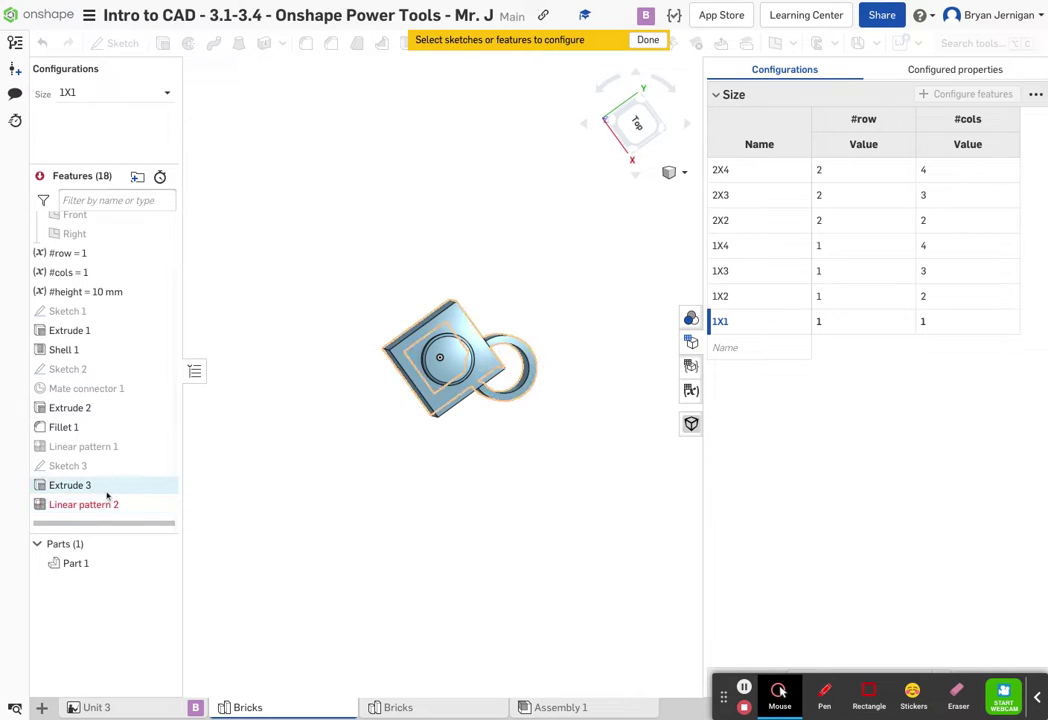
{"action": "double_click", "coordinate": [107, 495]}
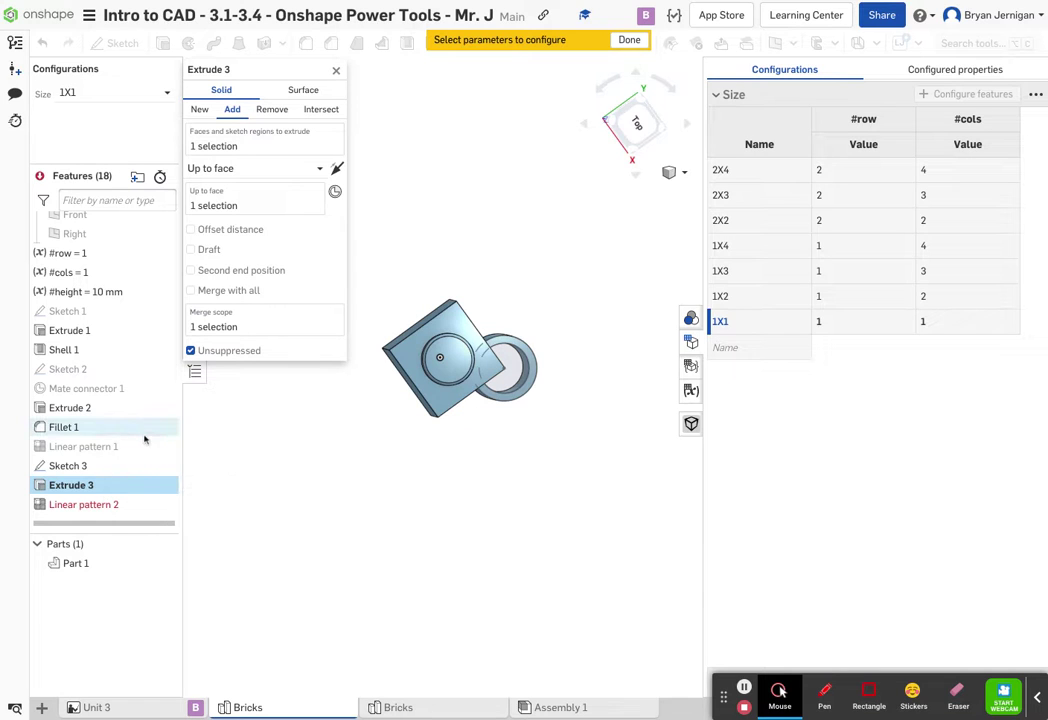
{"action": "left_click", "coordinate": [191, 351]}
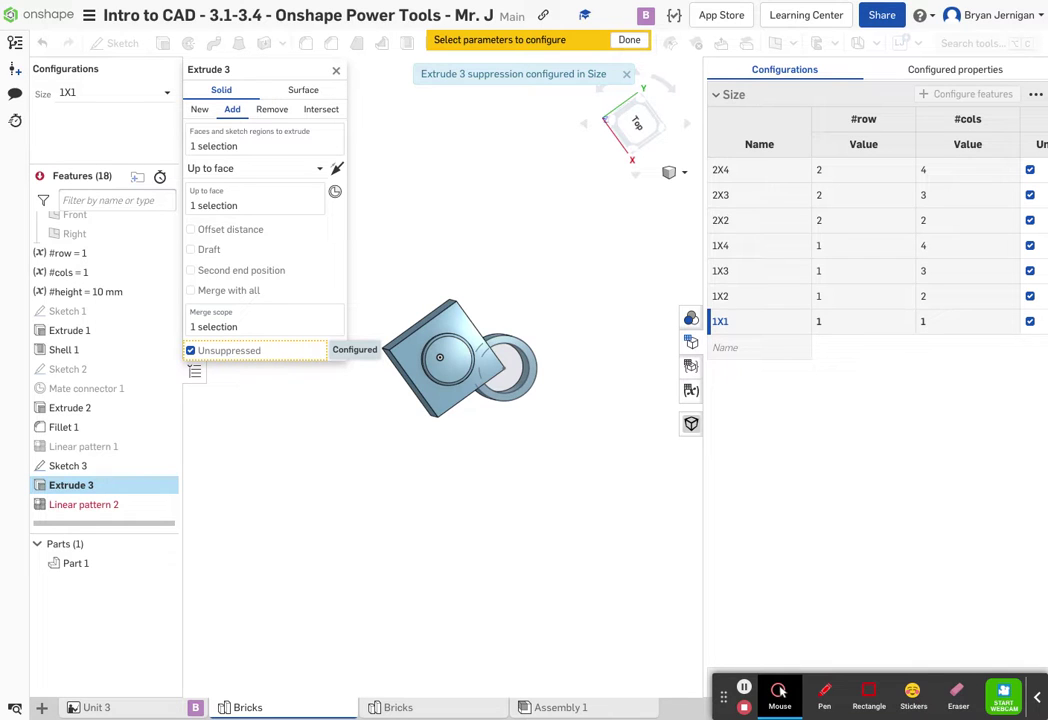
{"action": "double_click", "coordinate": [94, 504]}
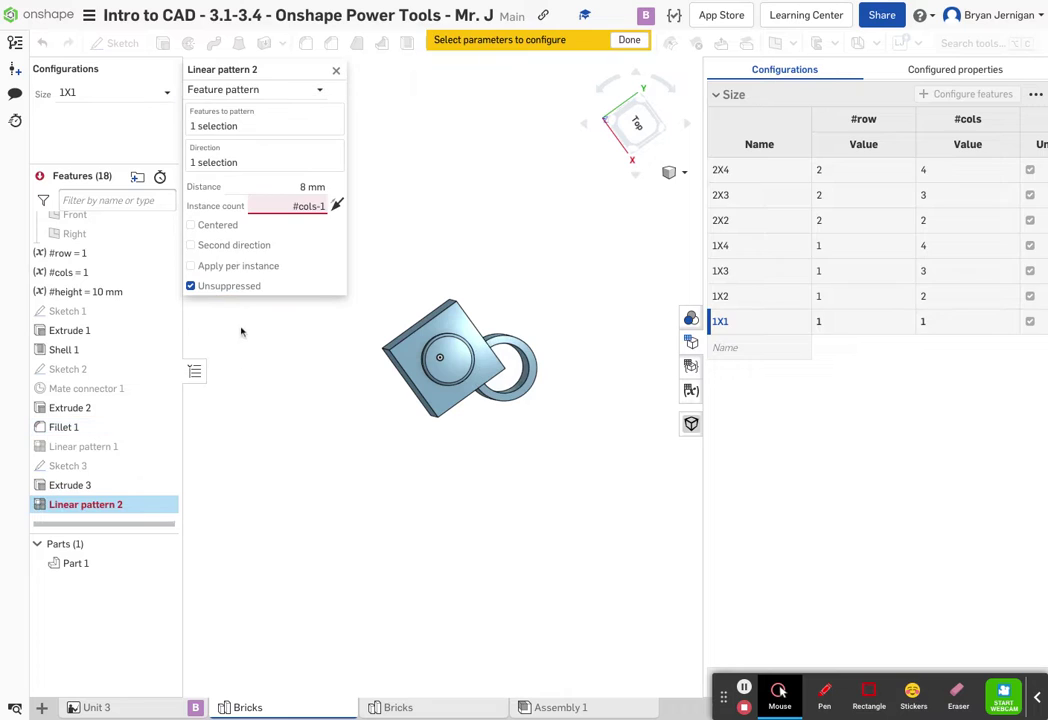
{"action": "left_click", "coordinate": [230, 287]}
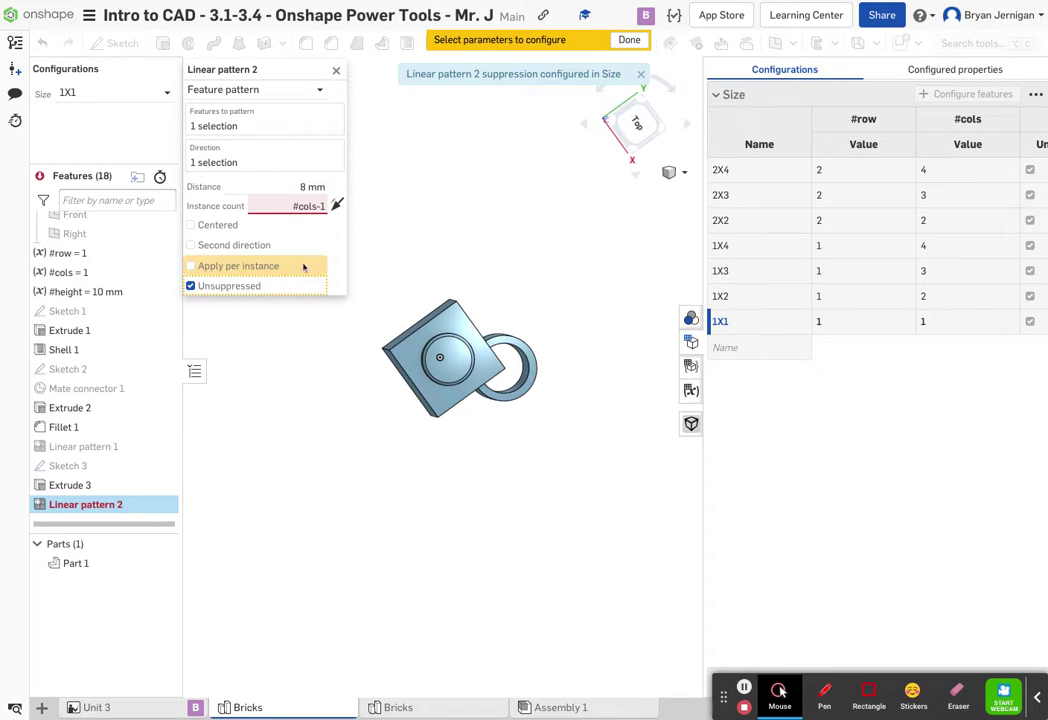
{"action": "left_click", "coordinate": [626, 41]}
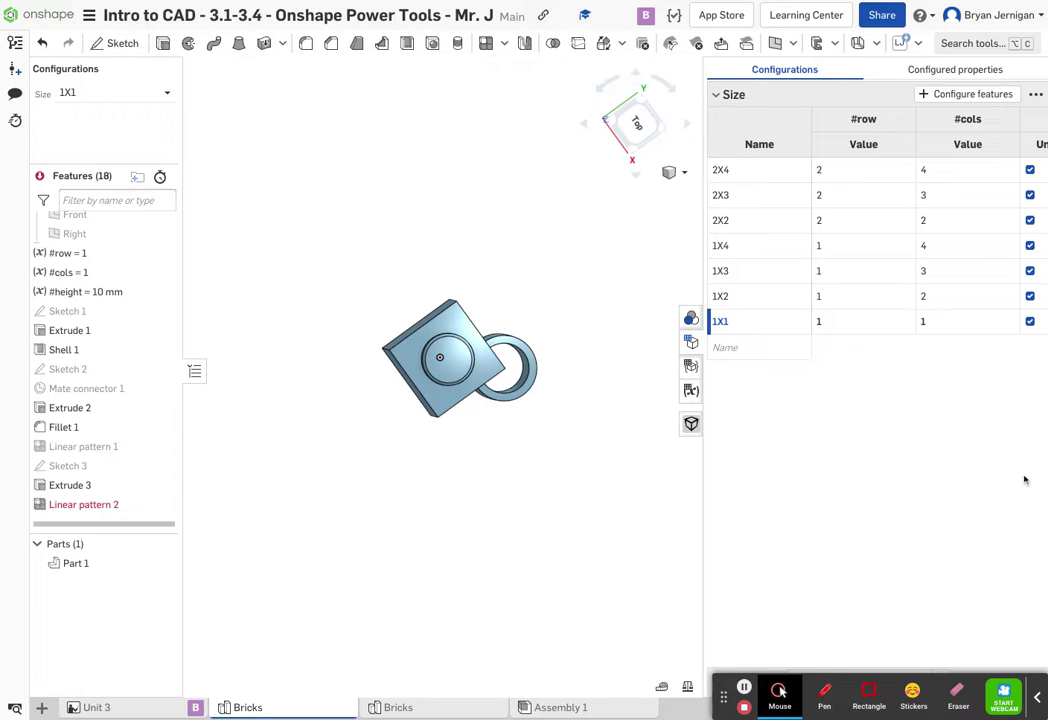
- Suppress Extrude 3 and Linear pattern 2 in the 1X4, 1X3, 1X2 and 1X1 rows
{"action": "left_click_drag", "start_coordinate": [704, 231], "coordinate": [533, 227]}
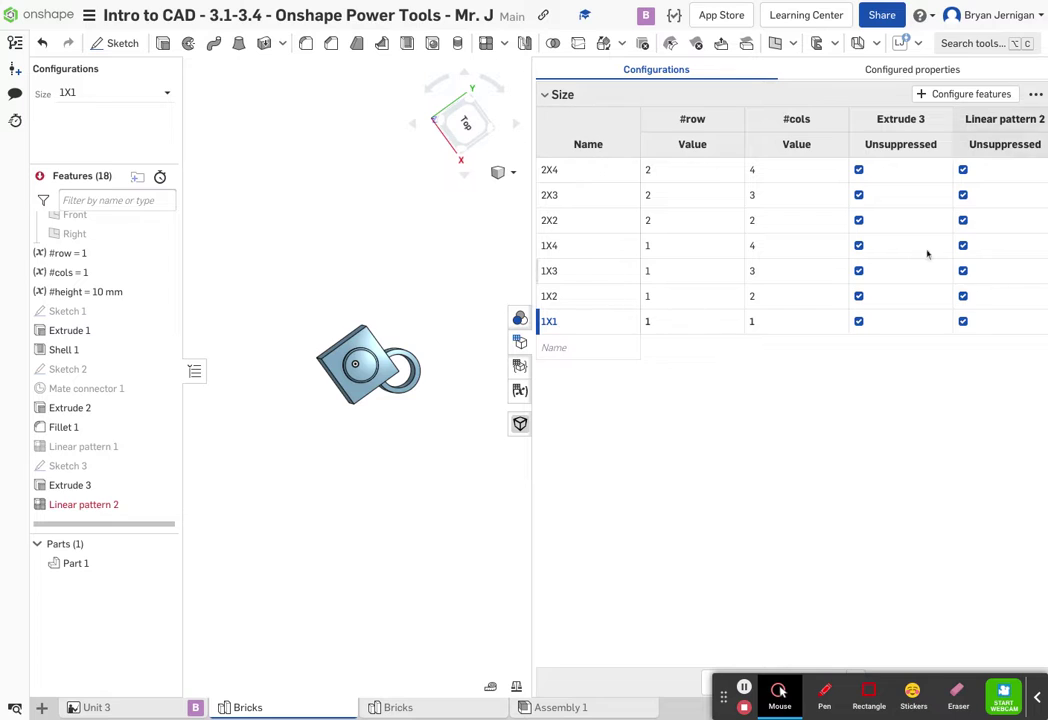
{"action": "left_click", "coordinate": [858, 245]}
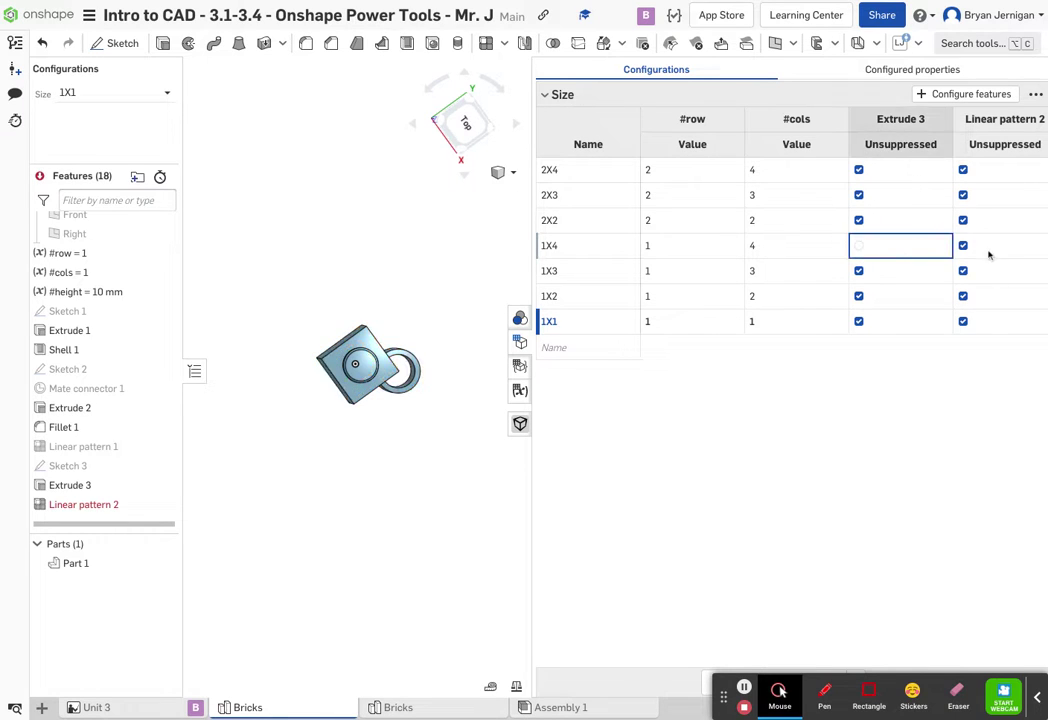
{"action": "left_click", "coordinate": [963, 246]}
{"action": "left_click", "coordinate": [849, 271]}
{"action": "left_click", "coordinate": [953, 271]}
{"action": "left_click", "coordinate": [851, 296]}
{"action": "left_click", "coordinate": [953, 297]}
{"action": "left_click", "coordinate": [849, 321]}
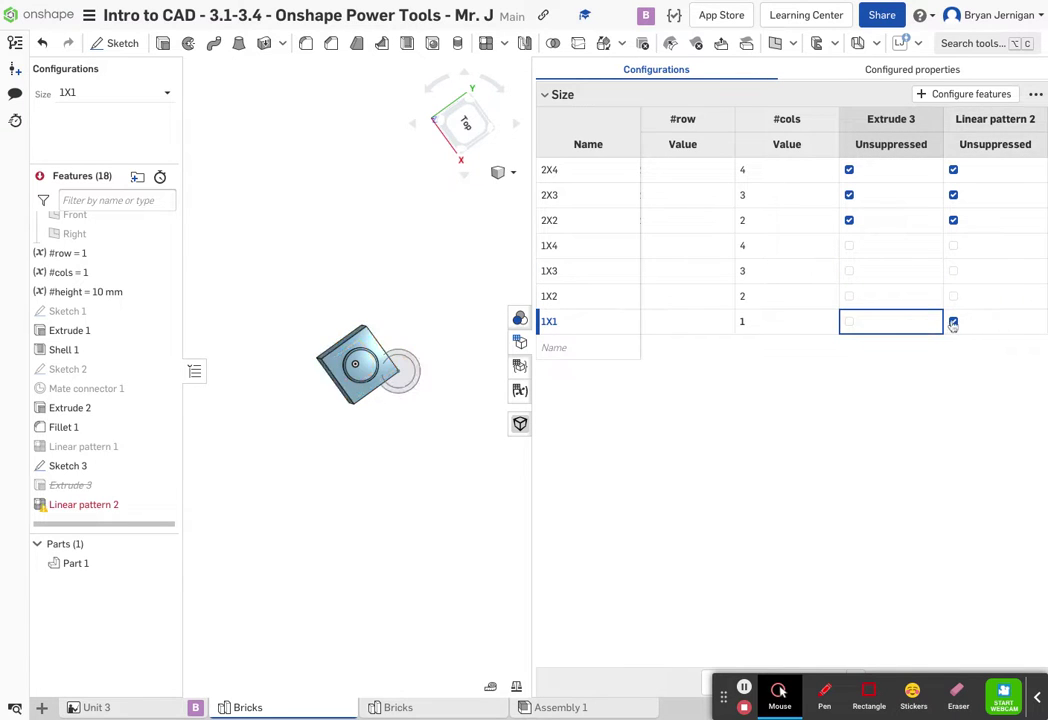
{"action": "left_click", "coordinate": [953, 321]}
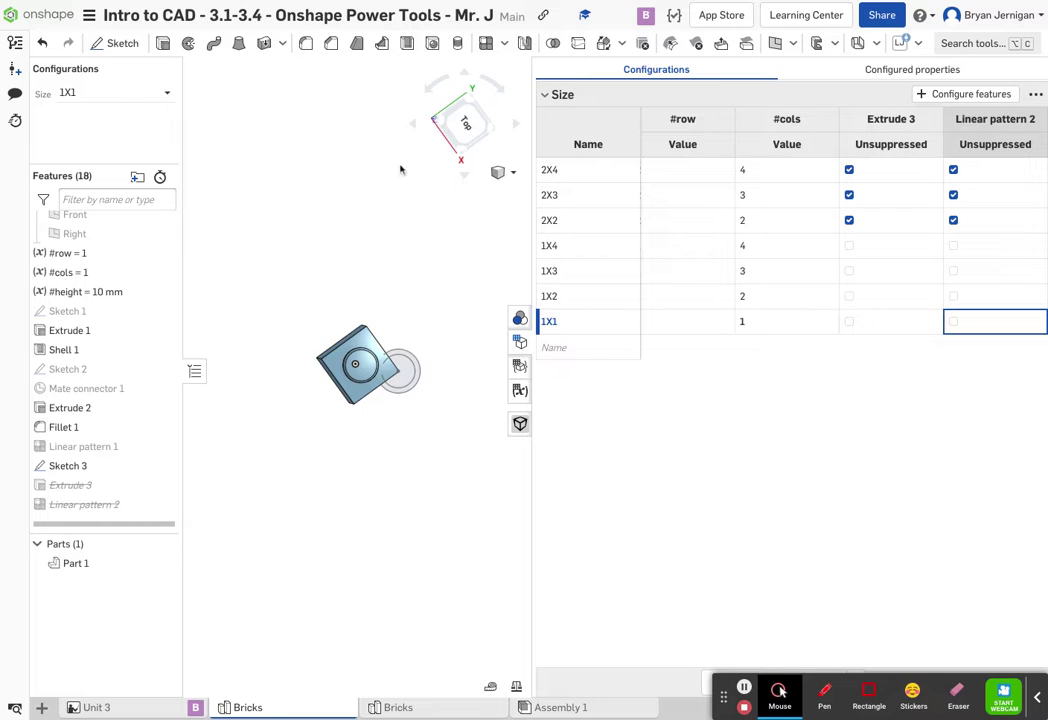
- Test the 2X4 and 1X1 sizes, and hide Sketch 3
{"action": "left_click", "coordinate": [105, 93]}
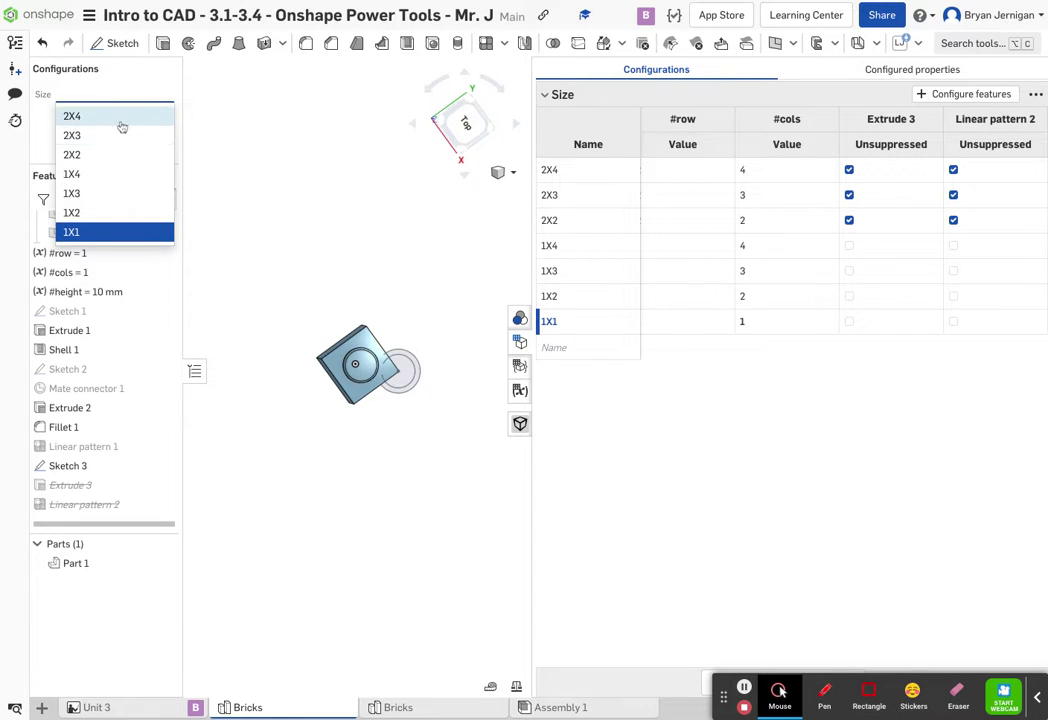
{"action": "left_click", "coordinate": [124, 119]}
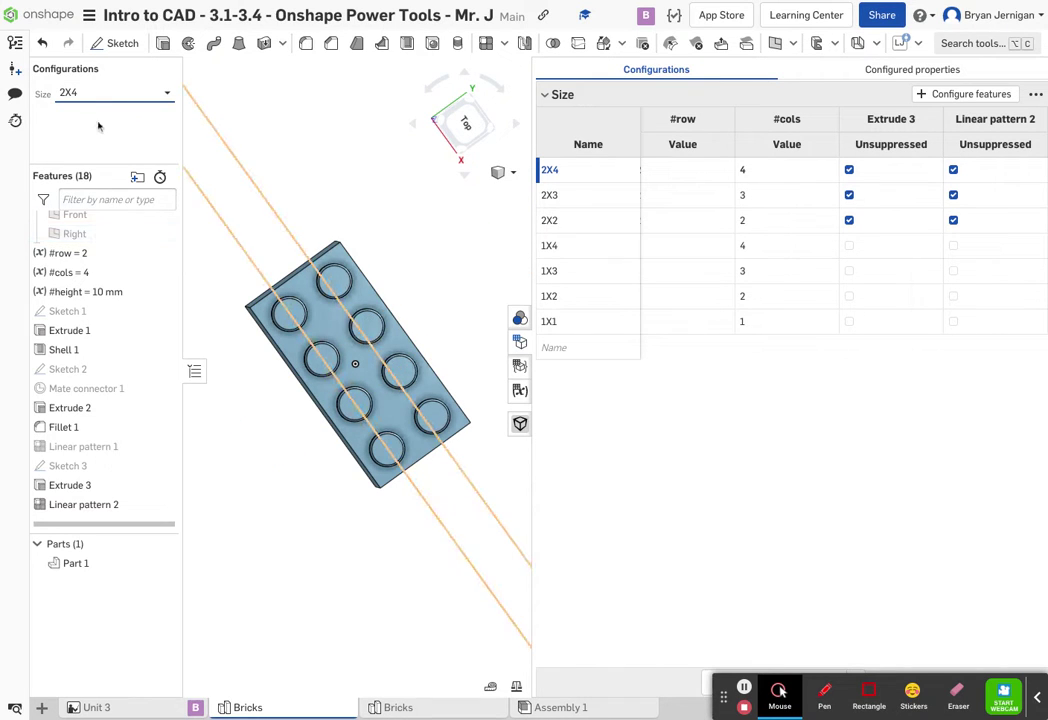
{"action": "left_click", "coordinate": [92, 90]}
{"action": "left_click", "coordinate": [77, 231]}
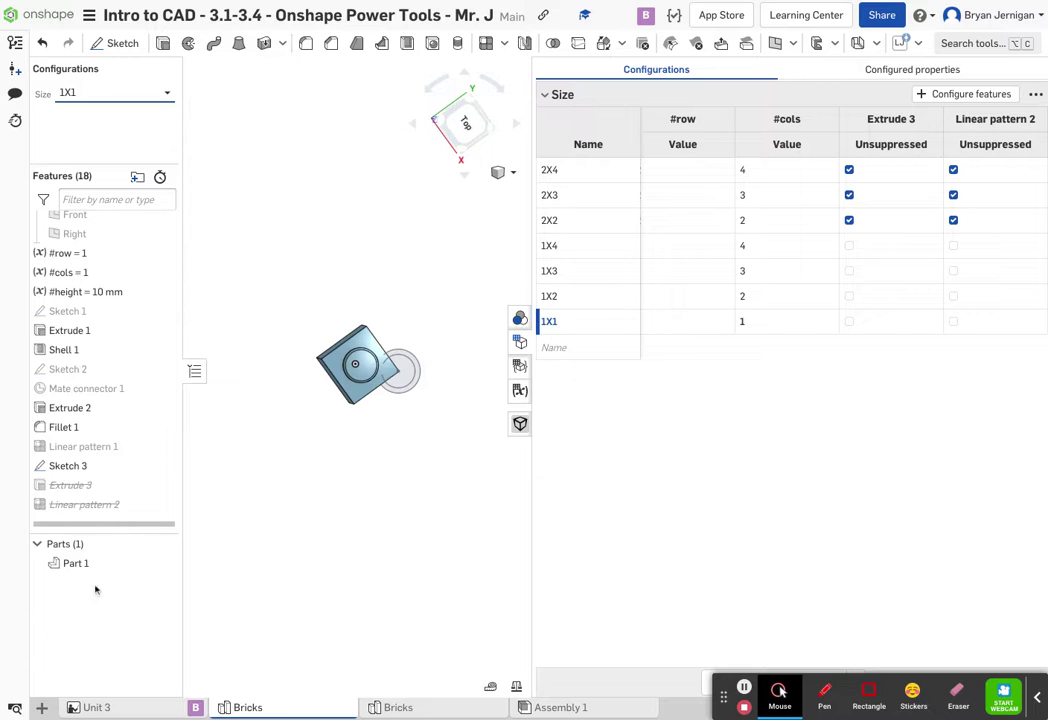
{"action": "left_click", "coordinate": [163, 465]}
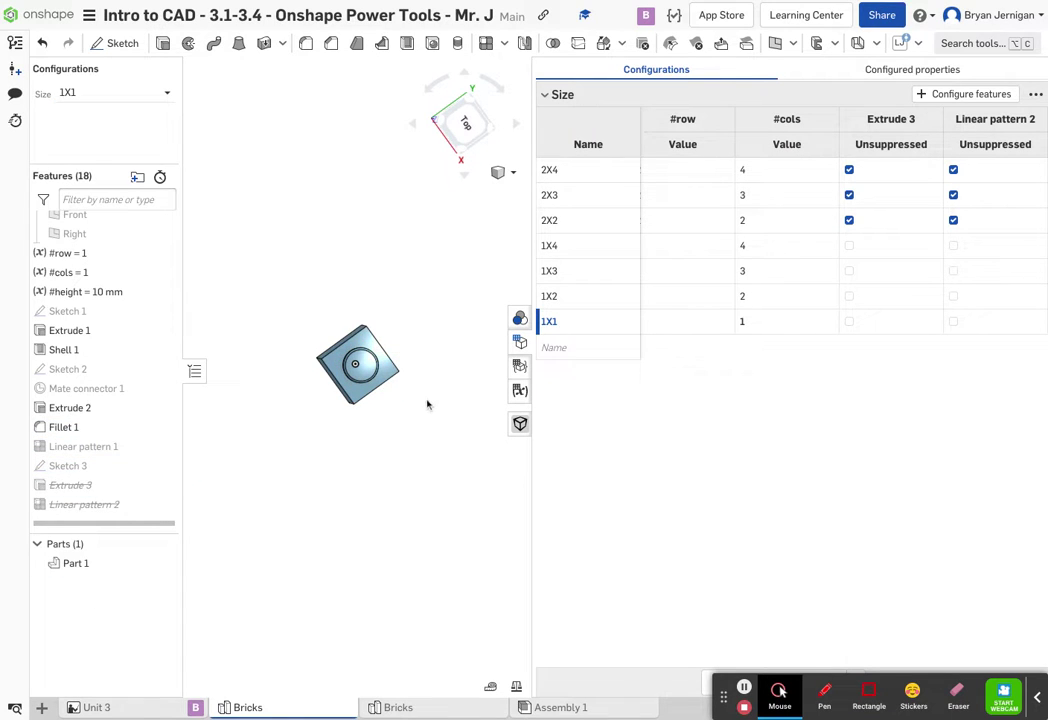
{"action": "left_click", "coordinate": [355, 363]}
- Switch the Size through 1X2 and 1X3, ending on the four-stud 2X2 brick
{"action": "left_click", "coordinate": [130, 90]}
{"action": "left_click", "coordinate": [70, 207]}
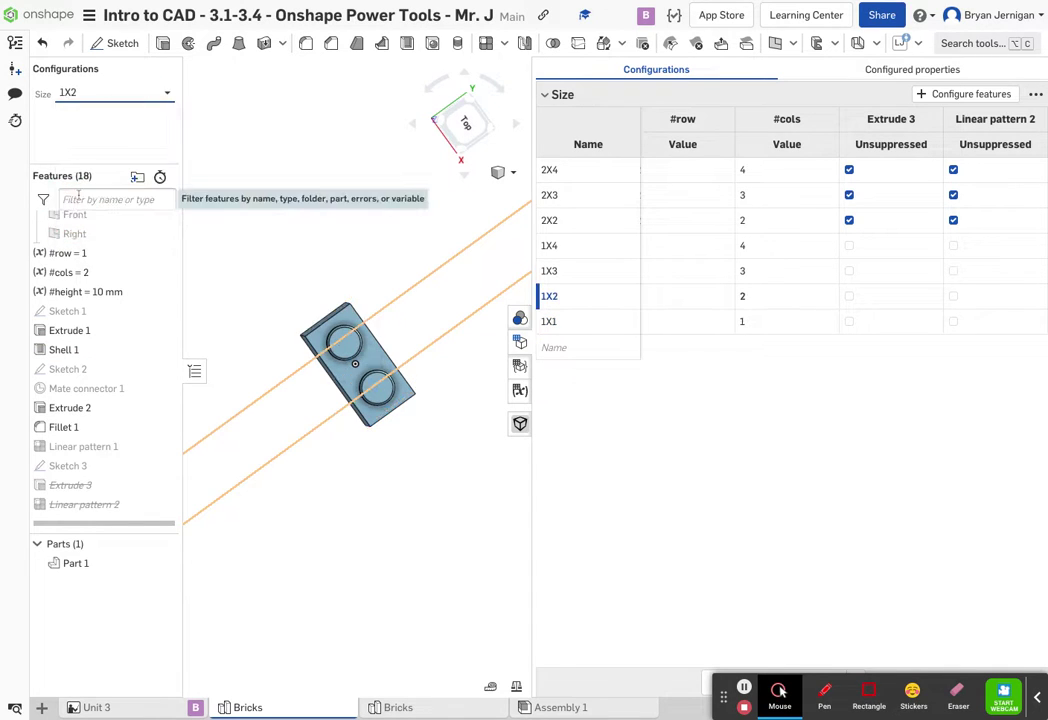
{"action": "left_click", "coordinate": [75, 87]}
{"action": "left_click", "coordinate": [70, 193]}
{"action": "left_click", "coordinate": [89, 92]}
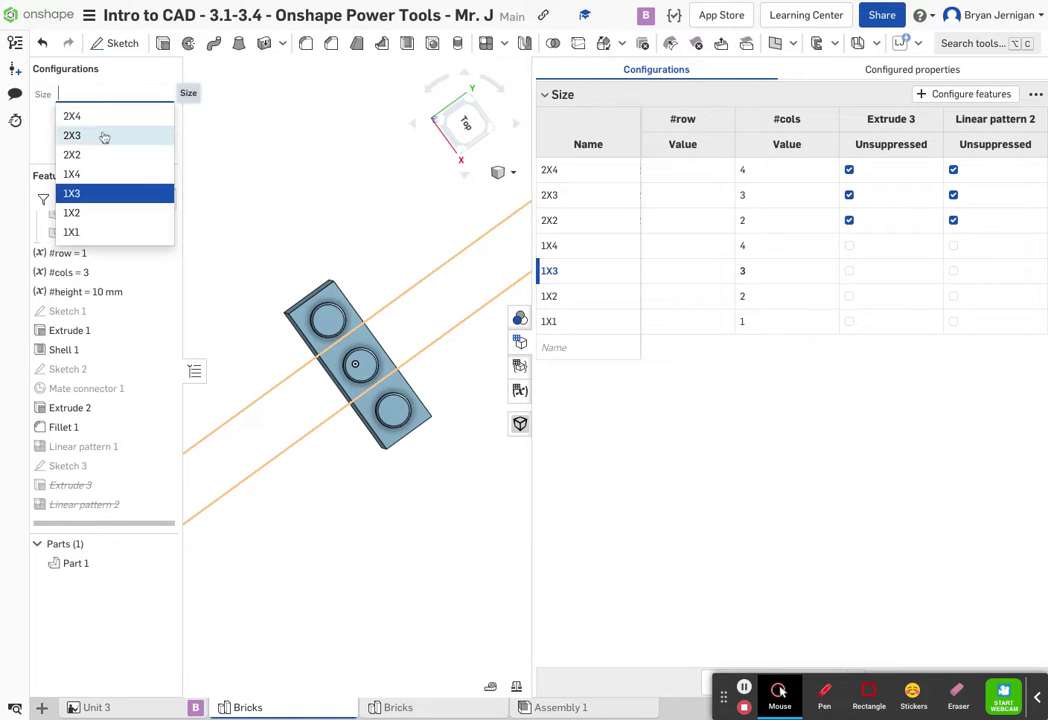
{"action": "left_click", "coordinate": [85, 155]}
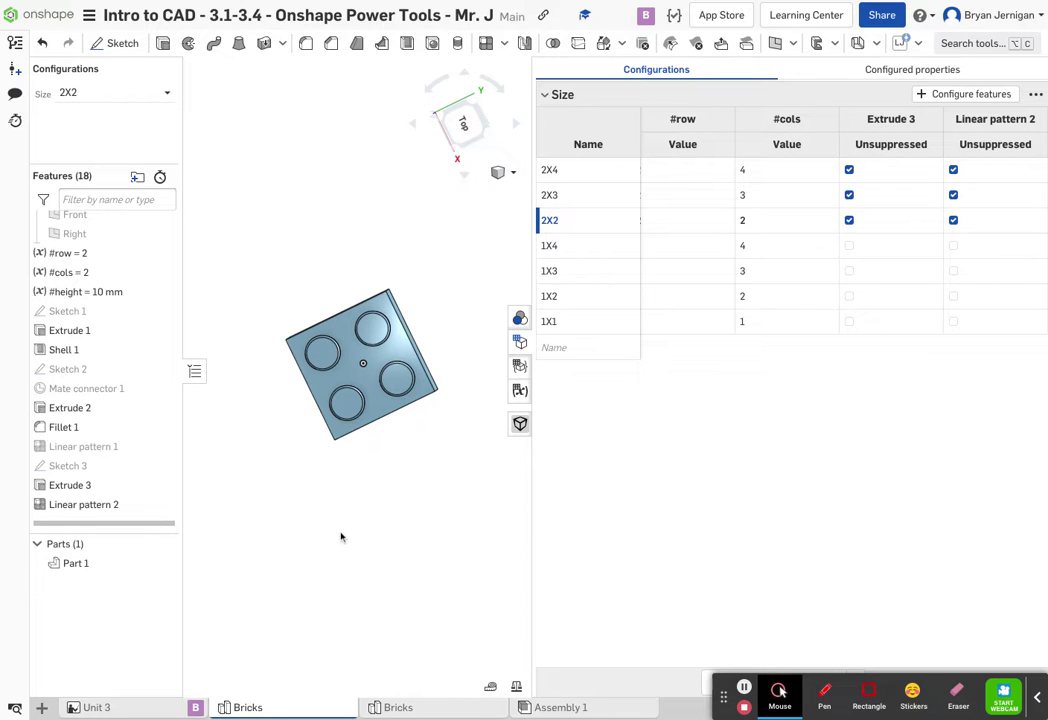
{"action": "left_click_drag", "start_coordinate": [723, 697], "coordinate": [153, 697]}
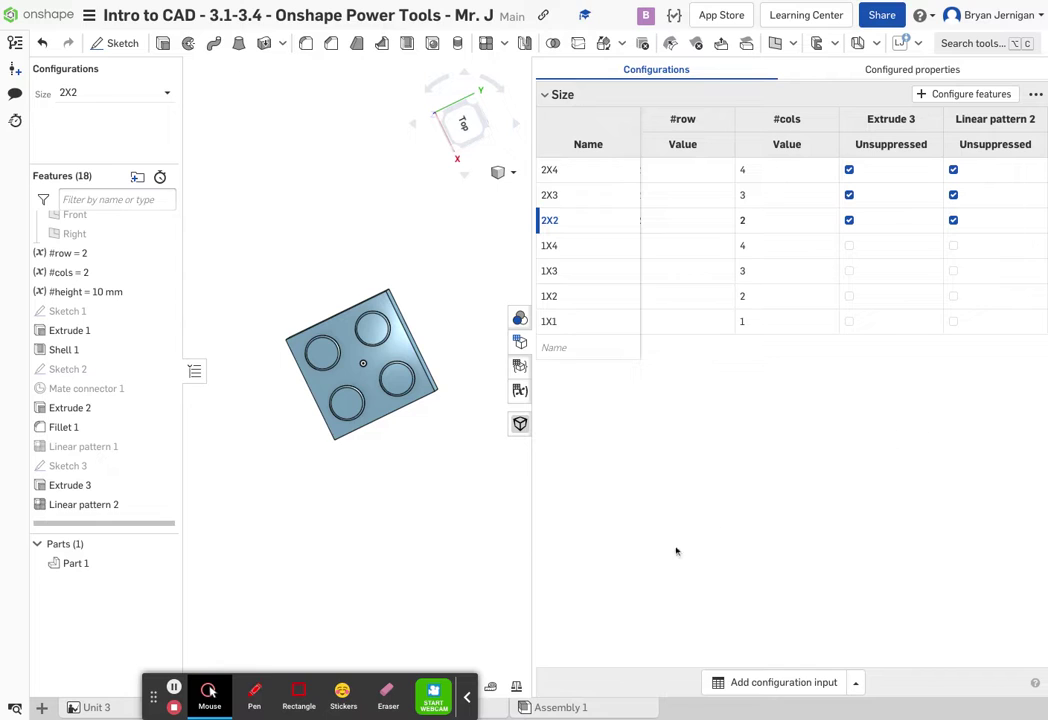
- Add a second configuration input named 'Block Type'
{"action": "left_click", "coordinate": [752, 688]}
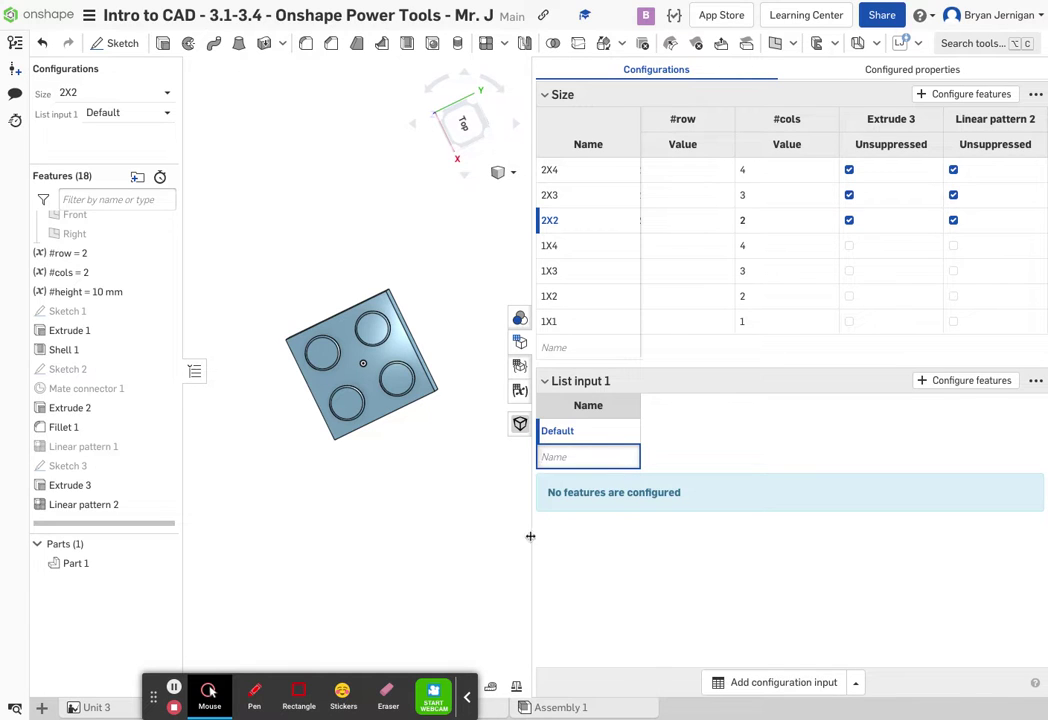
{"action": "double_click", "coordinate": [597, 381]}
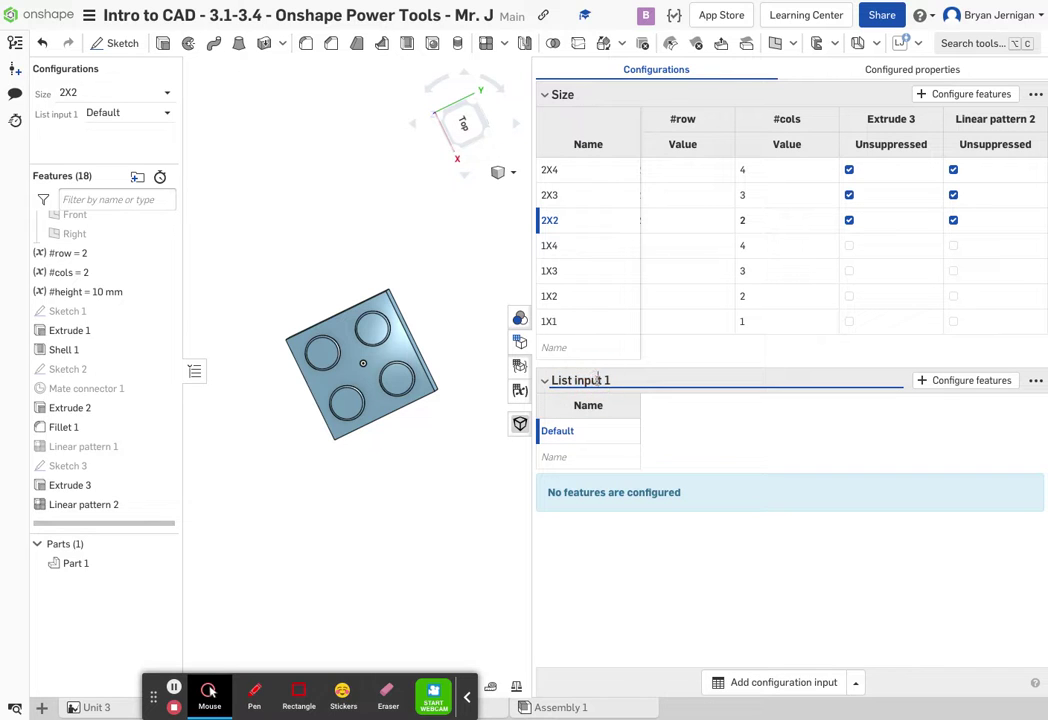
{"action": "type", "text": "B"}
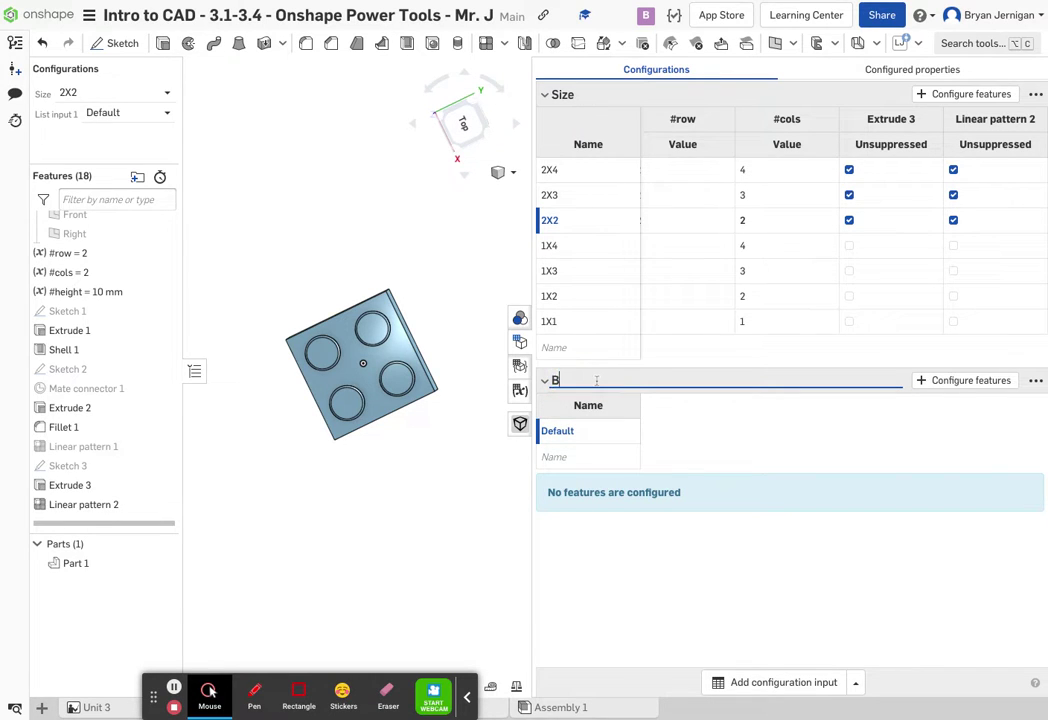
{"action": "type", "text": "LOloi"}
{"action": "type", "text": "k Type"}
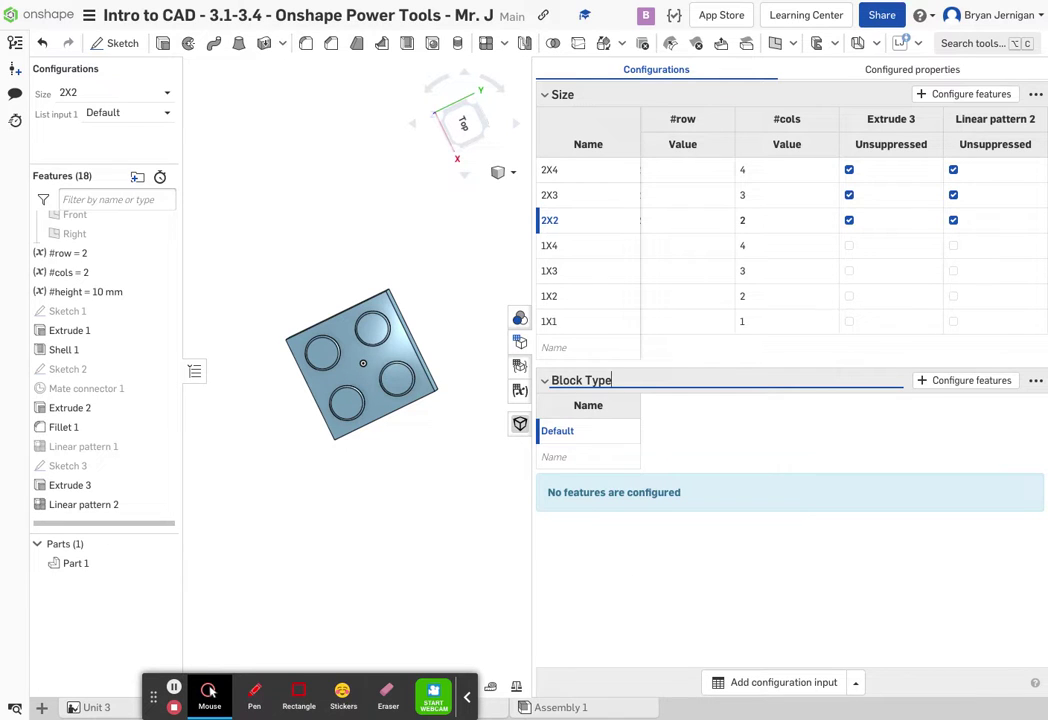
{"action": "left_click", "coordinate": [570, 437]}
{"action": "left_click", "coordinate": [572, 455]}
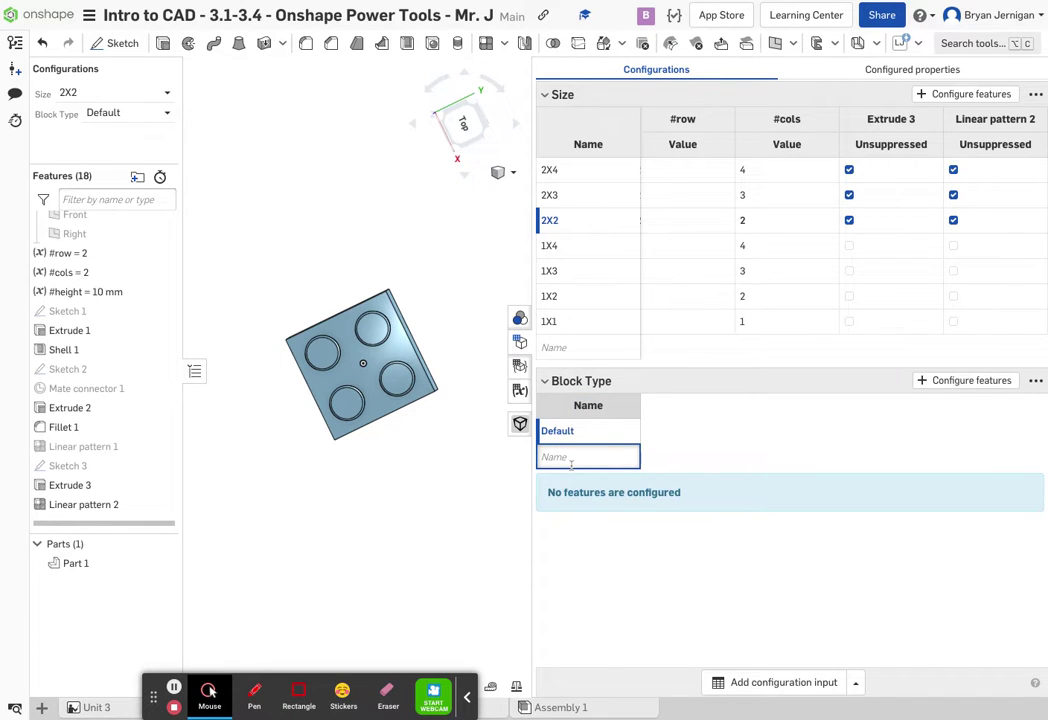
- Rename the Default option to Brick and add the Plate and Tile options
{"action": "left_click", "coordinate": [558, 431]}
{"action": "type", "text": "Brick"}
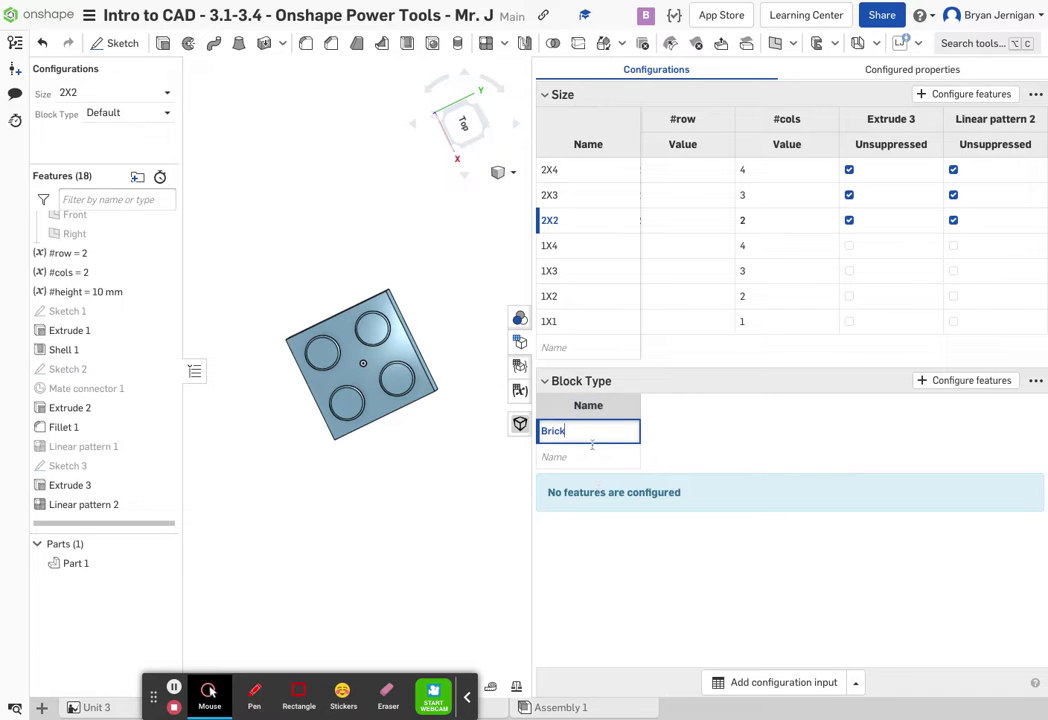
{"action": "key", "text": "Return"}
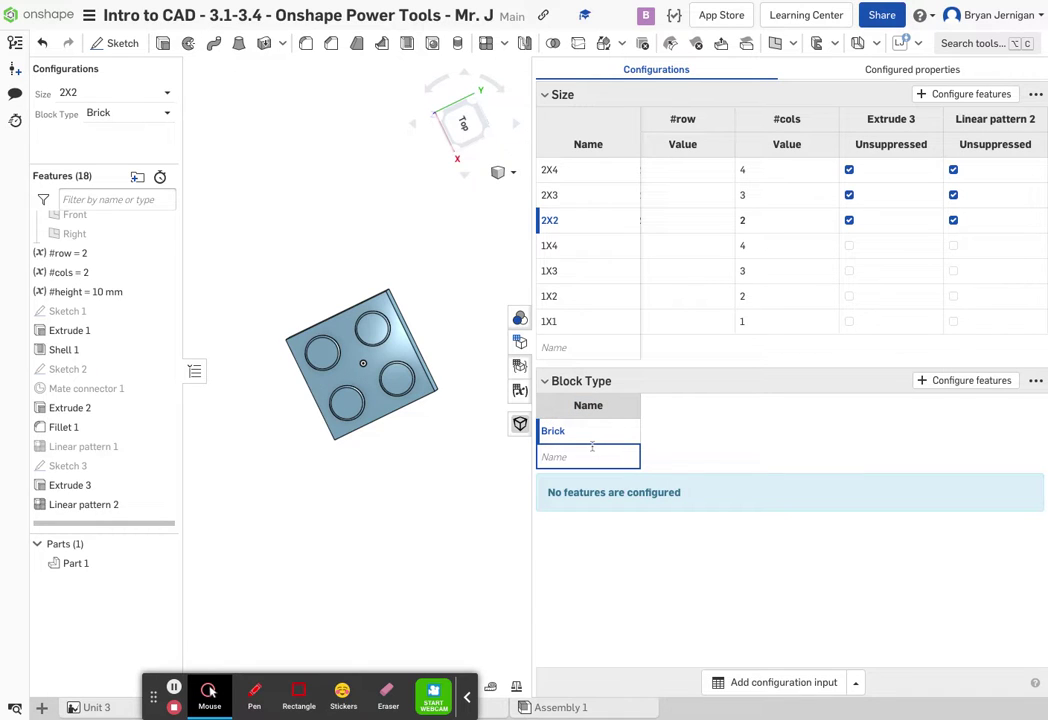
{"action": "type", "text": "Plate"}
{"action": "key", "text": "Return"}
{"action": "type", "text": "T"}
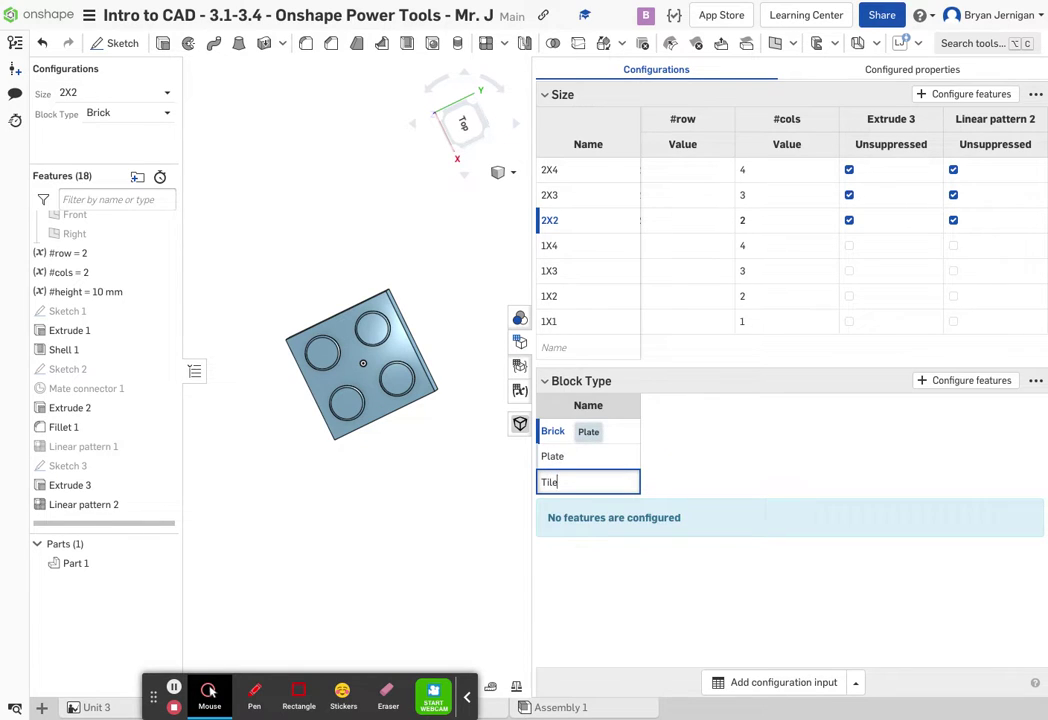
{"action": "type", "text": "ile"}
{"action": "key", "text": "Return"}
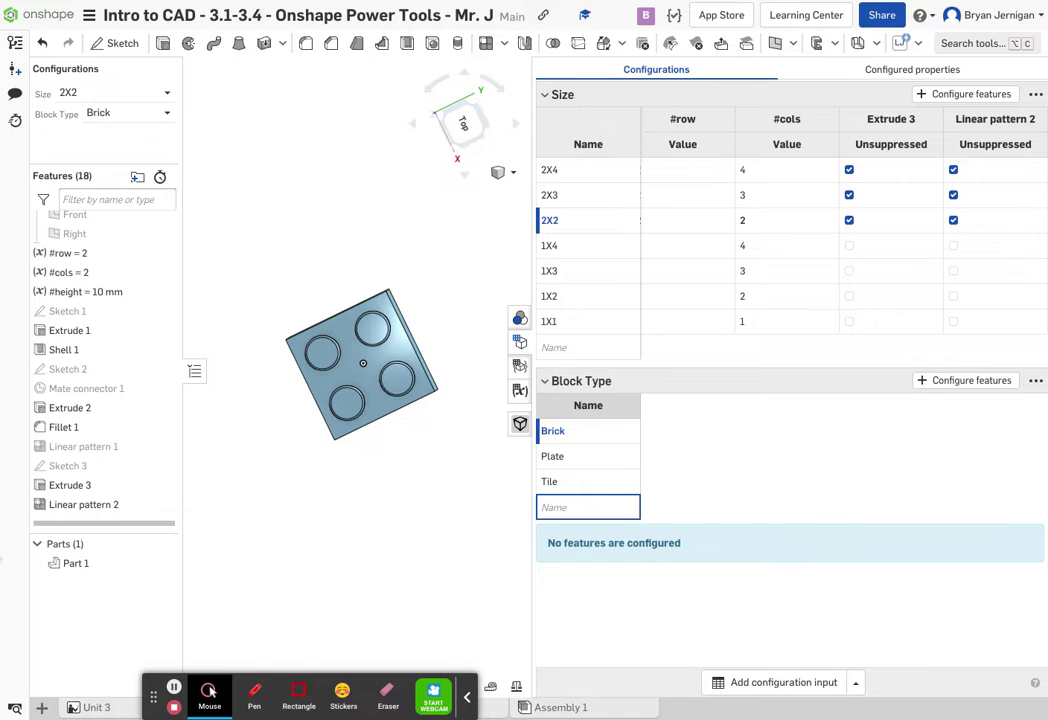
{"action": "left_click", "coordinate": [173, 688]}
{"action": "left_click", "coordinate": [173, 688]}
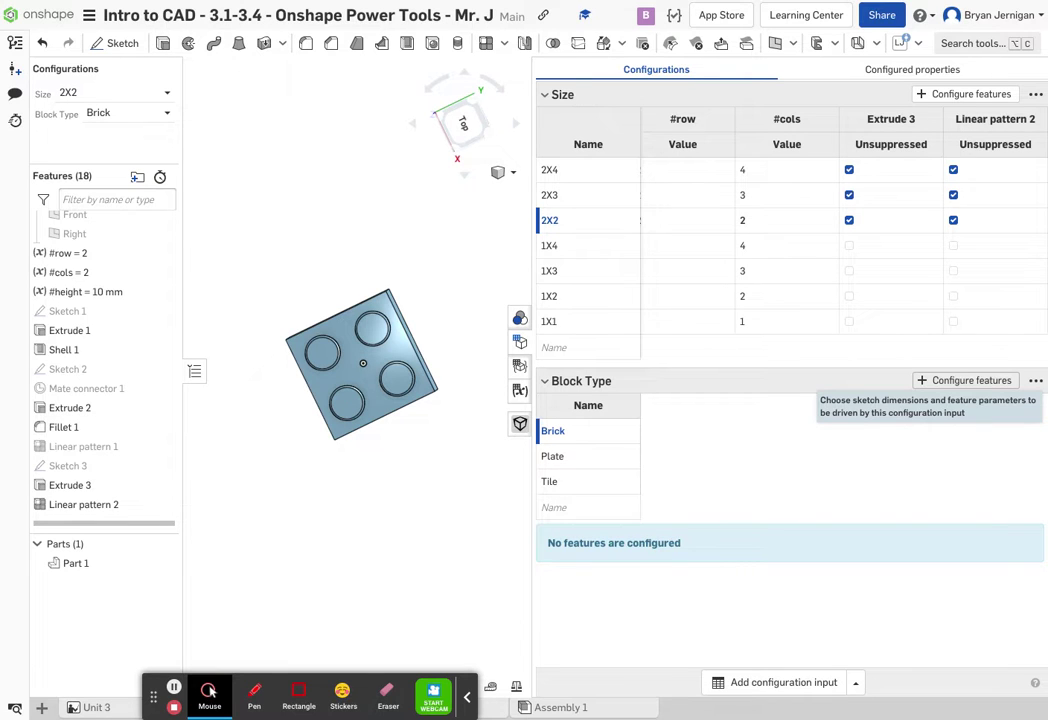
- Add the #height value and Extrude 2 and Fillet 1 suppression to the Block Type table
{"action": "left_click", "coordinate": [985, 381]}
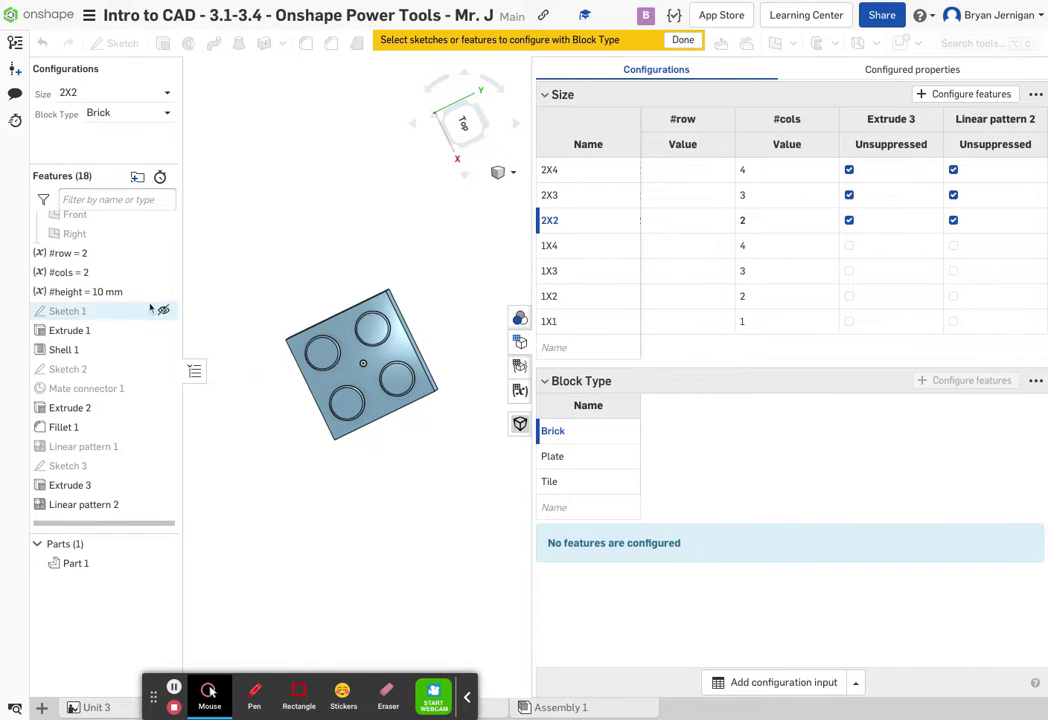
{"action": "left_click", "coordinate": [90, 292]}
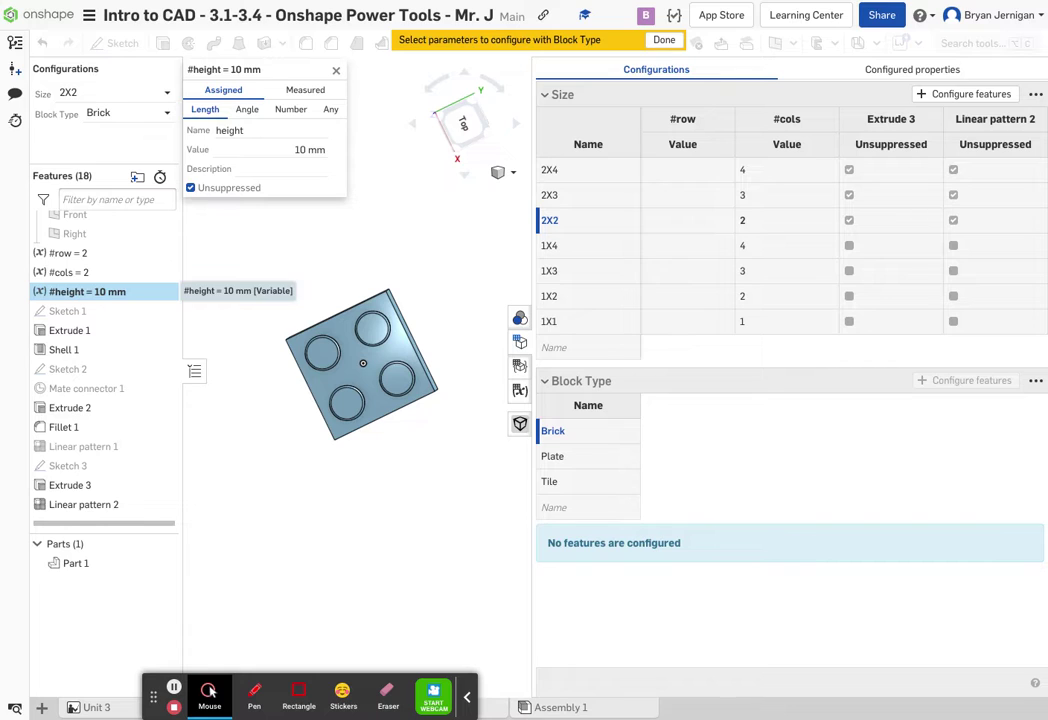
{"action": "left_click", "coordinate": [243, 152]}
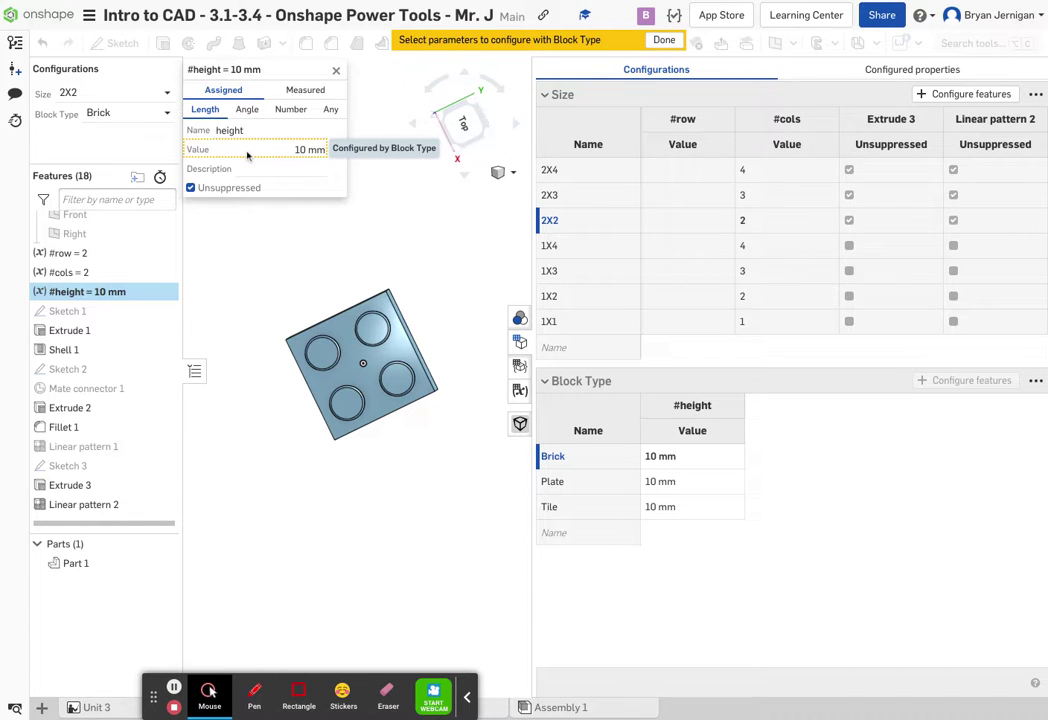
{"action": "left_click", "coordinate": [70, 408]}
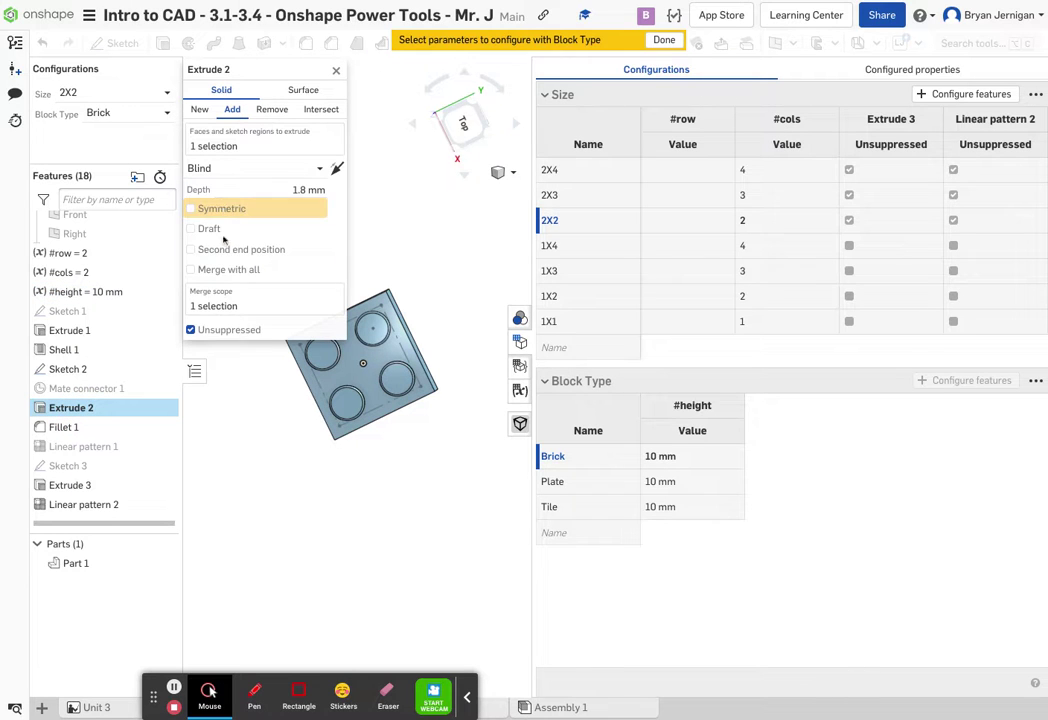
{"action": "left_click", "coordinate": [222, 332]}
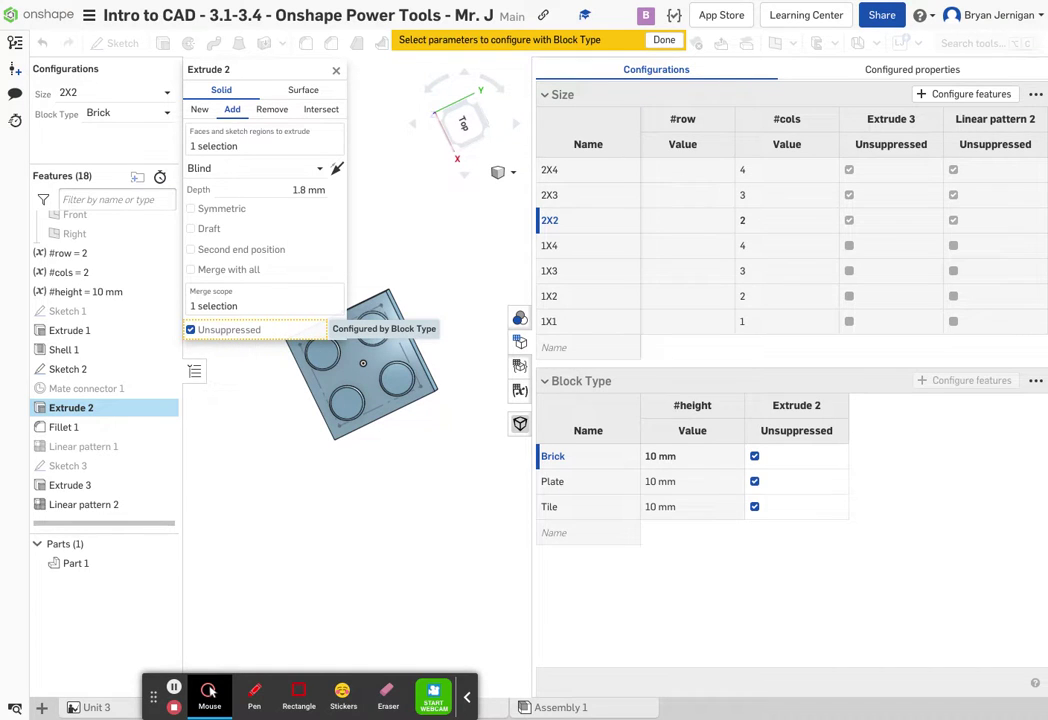
{"action": "left_click", "coordinate": [62, 427]}
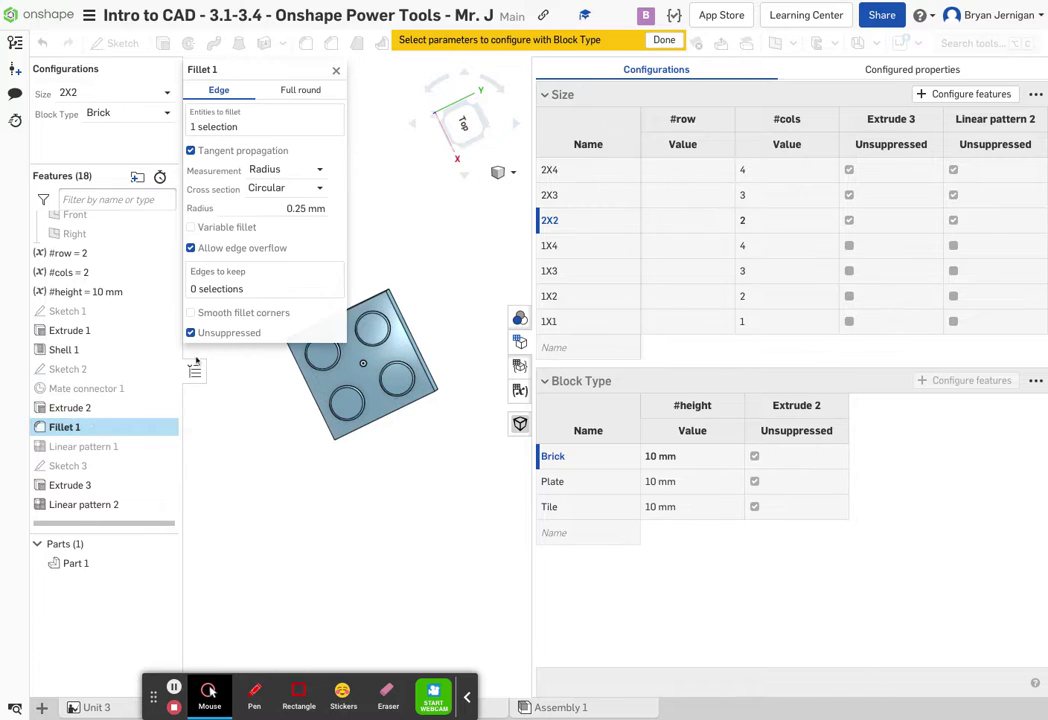
{"action": "left_click", "coordinate": [200, 333]}
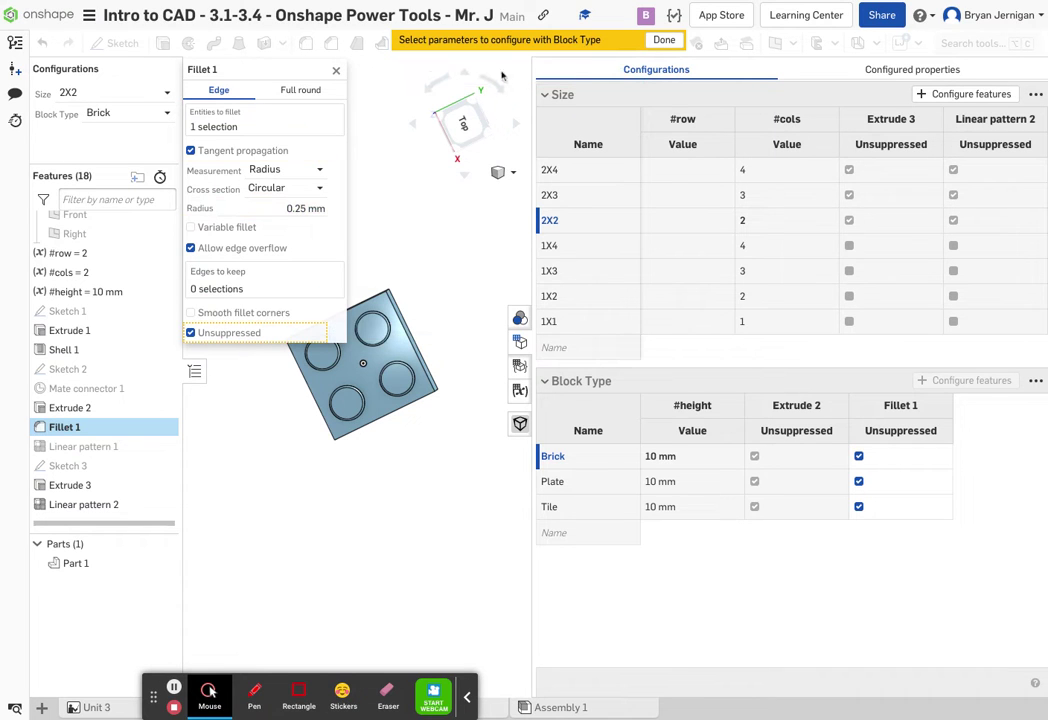
{"action": "left_click", "coordinate": [663, 40]}
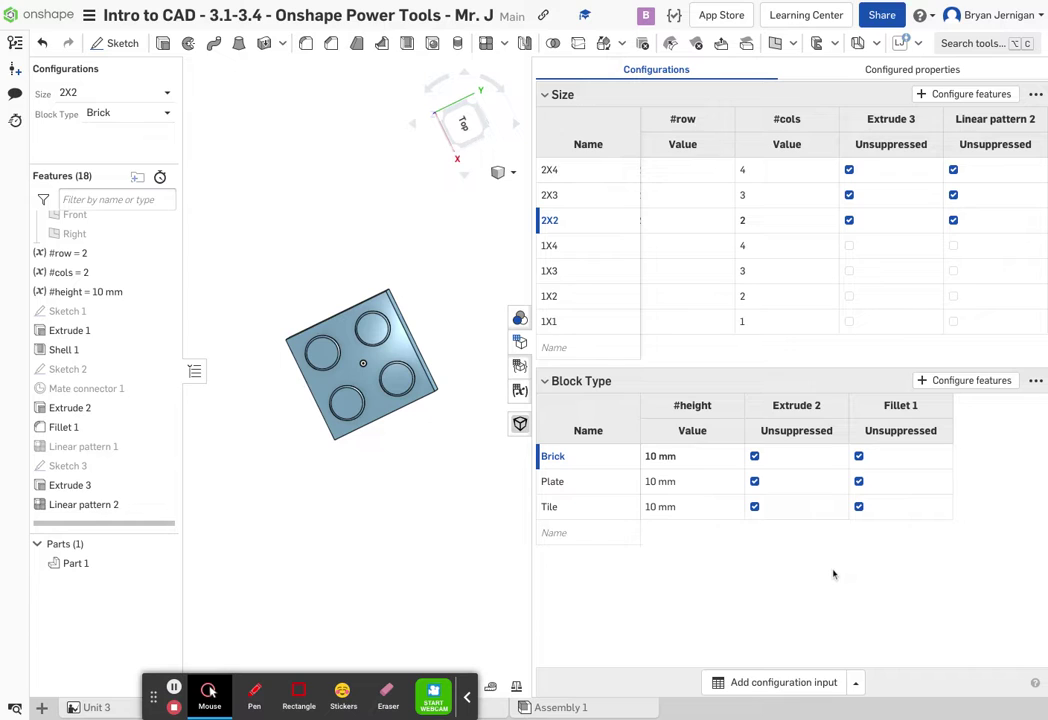
- Suppress Extrude 2 and Fillet 1 for Tile, and set Plate and Tile heights to 10/3 mm
{"action": "left_click", "coordinate": [755, 507]}
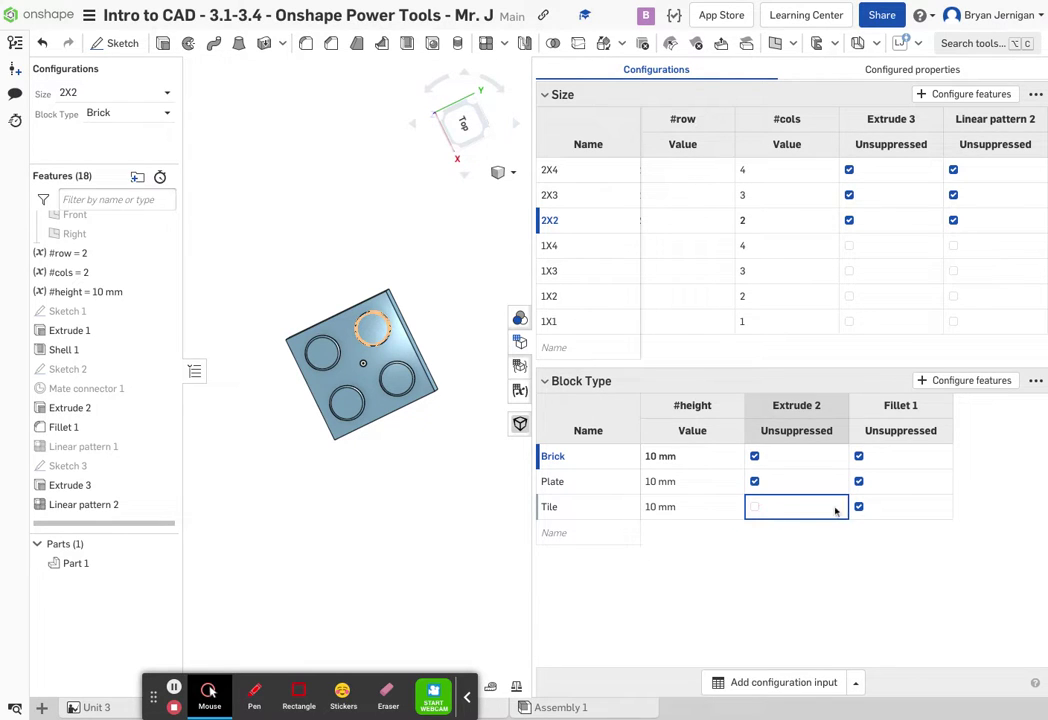
{"action": "left_click", "coordinate": [858, 507]}
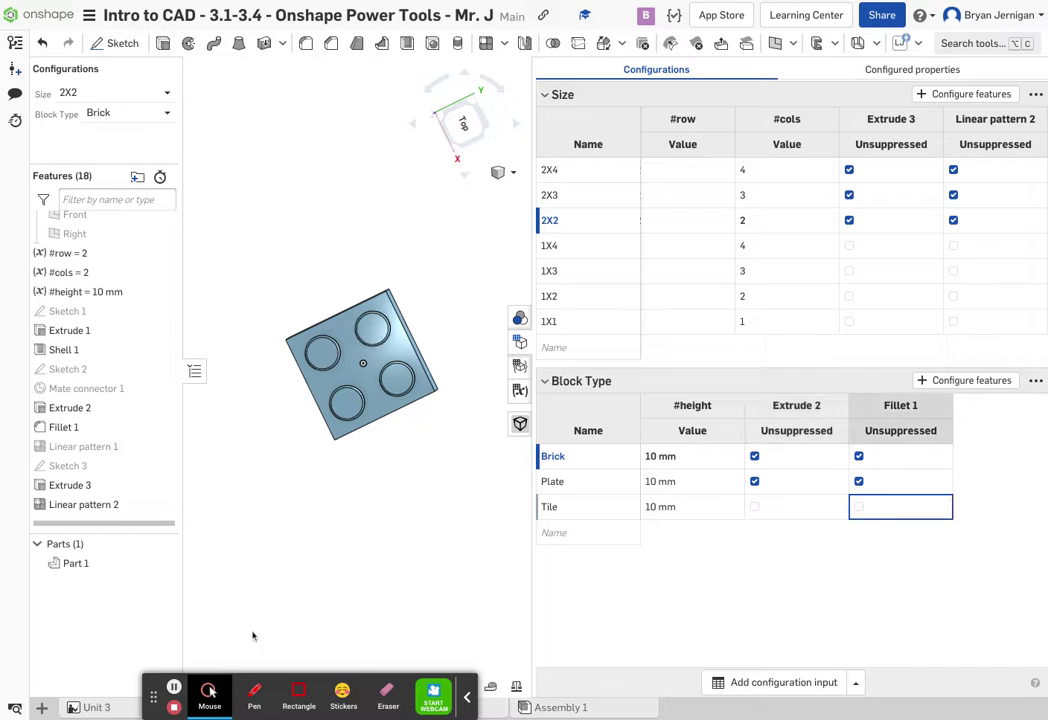
{"action": "left_click", "coordinate": [663, 485]}
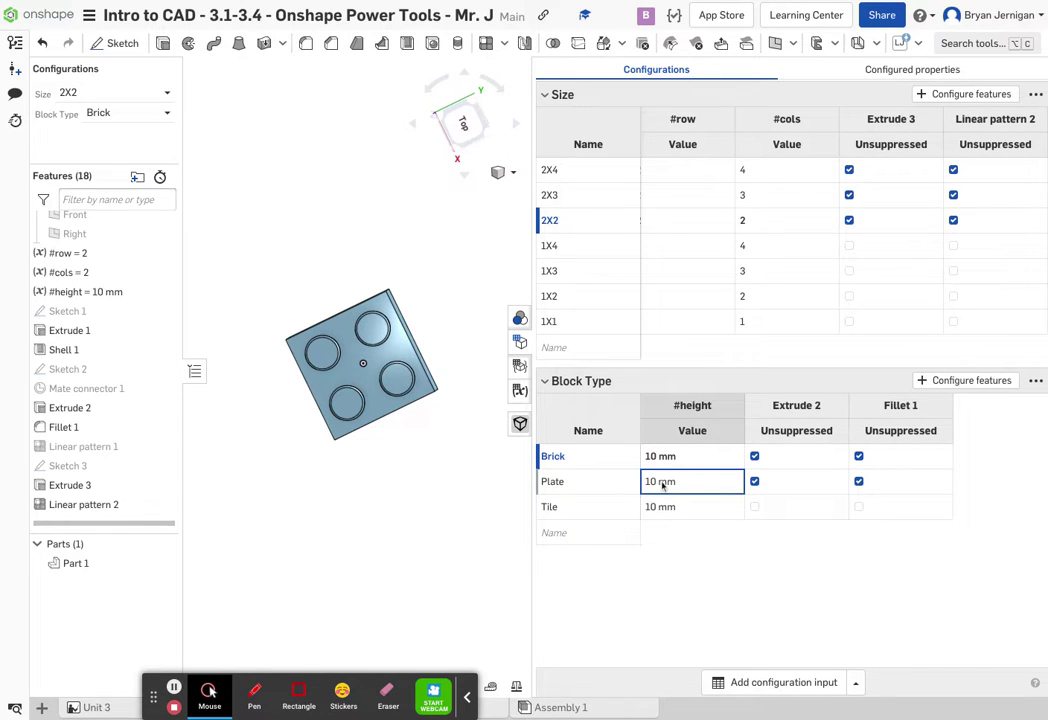
{"action": "type", "text": "10"}
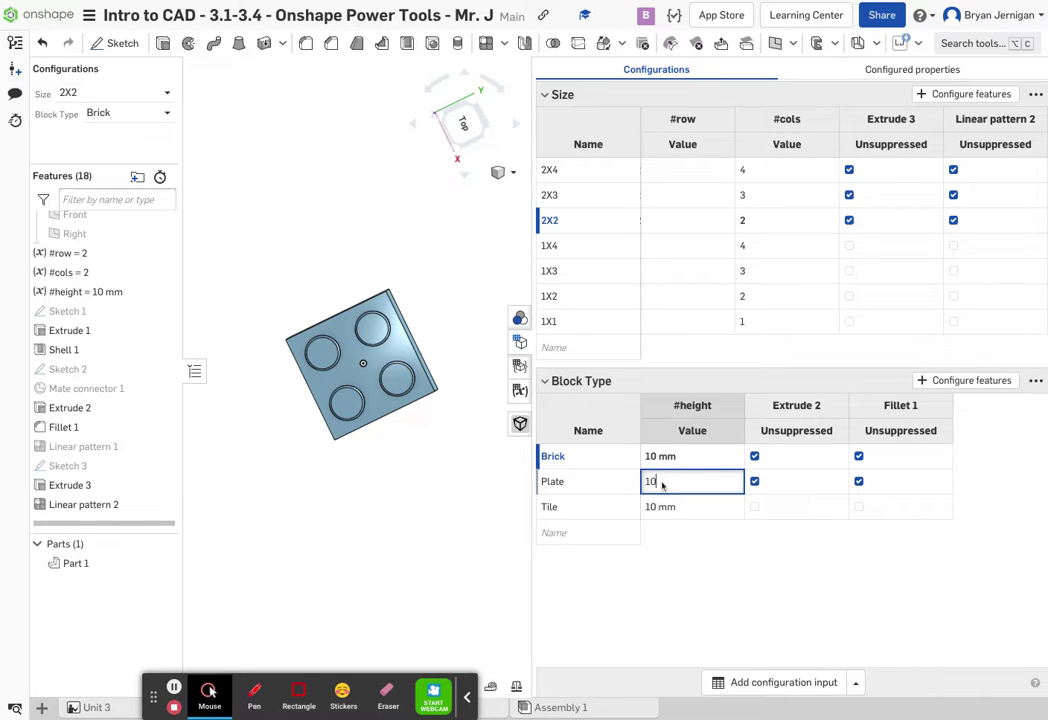
{"action": "type", "text": "/3"}
{"action": "left_click", "coordinate": [678, 509]}
{"action": "type", "text": "10"}
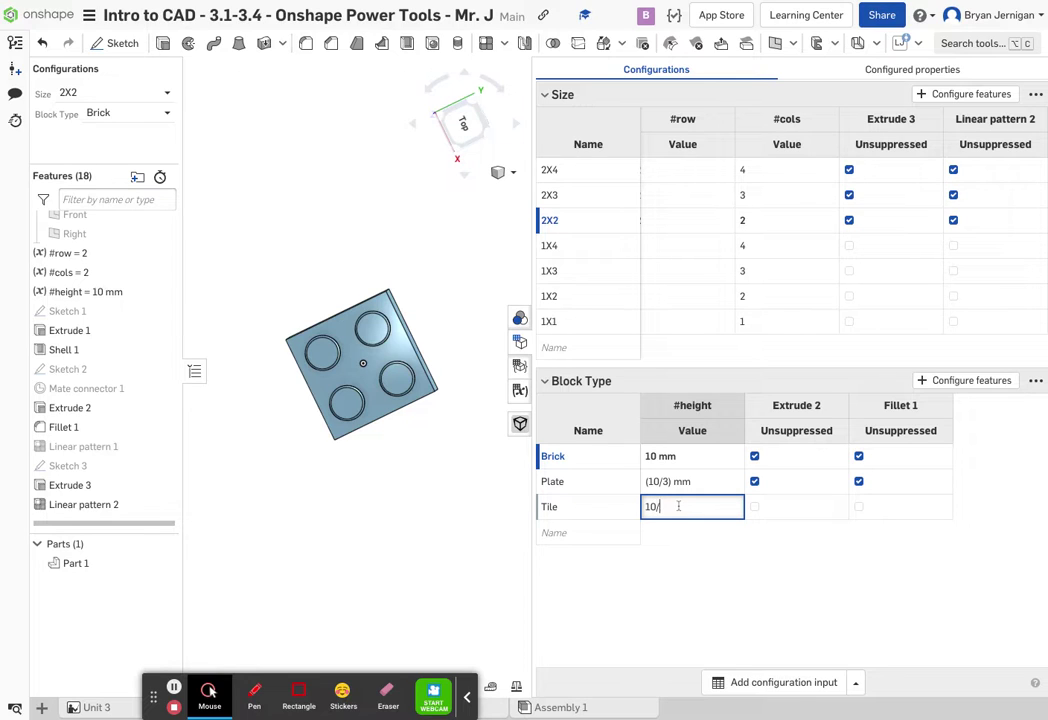
{"action": "type", "text": "/3"}
{"action": "key", "text": "Return"}
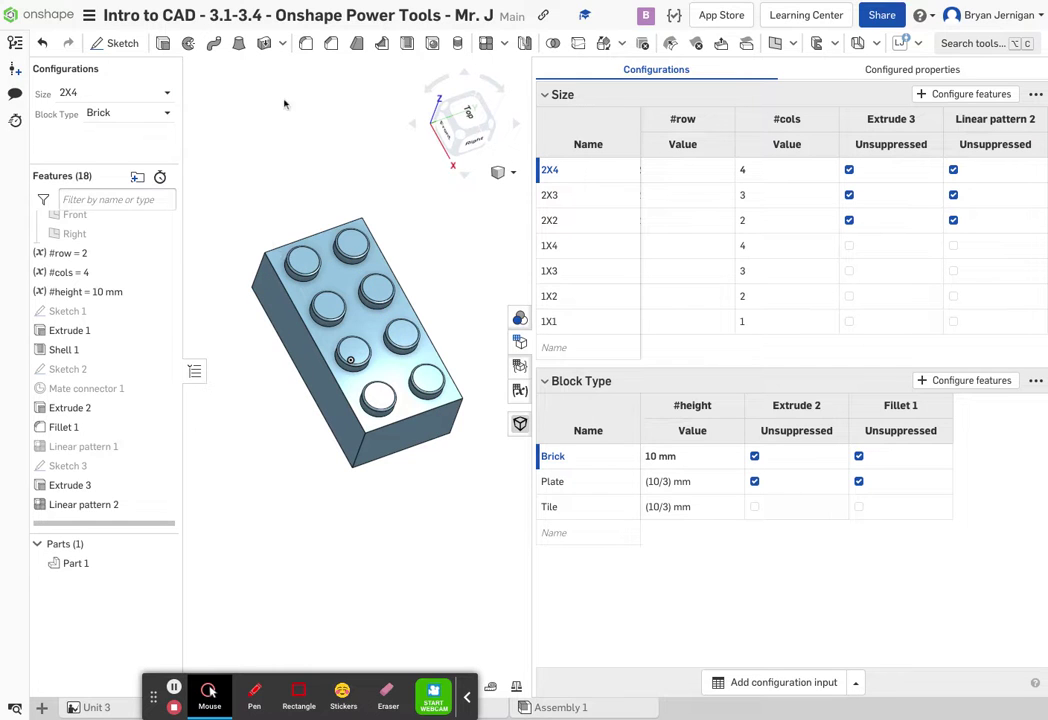
- Switch the 2X4 part to Plate, then to Tile, orbiting to inspect each thin block
{"action": "left_click", "coordinate": [139, 115]}
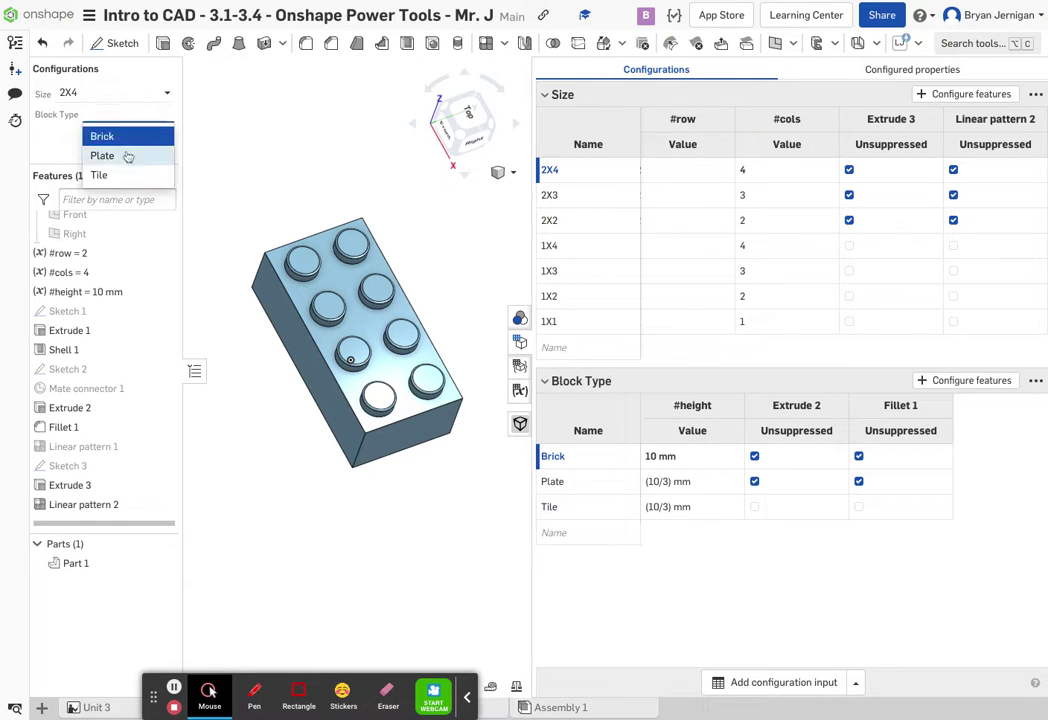
{"action": "left_click", "coordinate": [129, 156]}
{"action": "mouse_move", "coordinate": [246, 181]}
{"action": "right_mouse_down"}
{"action": "mouse_move", "coordinate": [274, 110]}
{"action": "mouse_move", "coordinate": [262, 178]}
{"action": "right_mouse_up"}
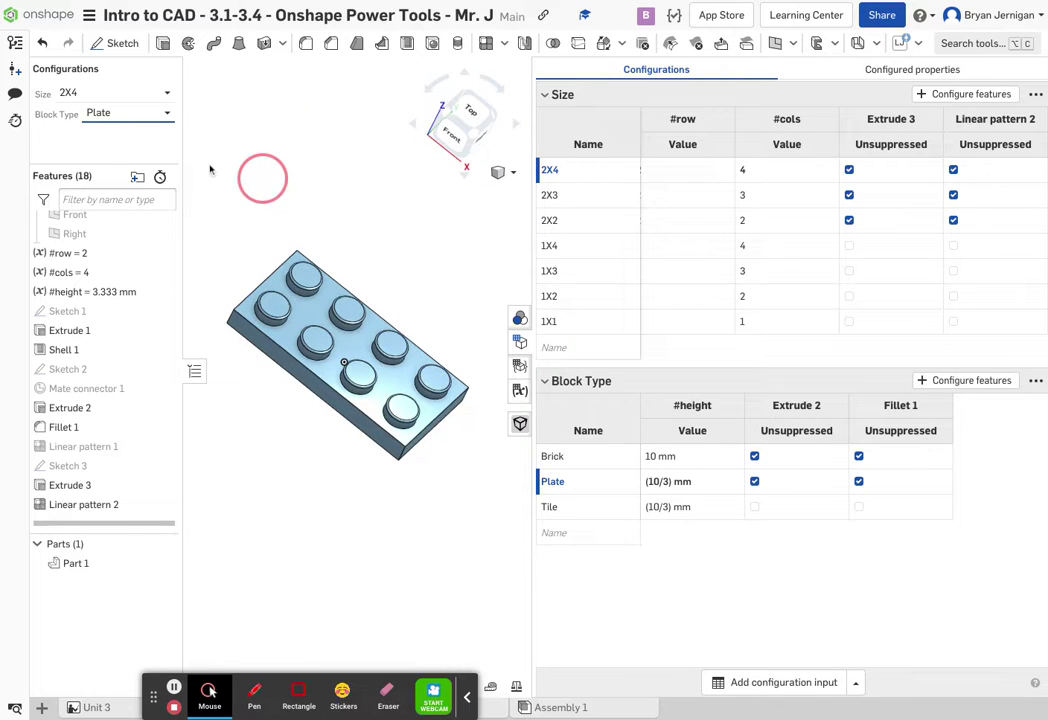
{"action": "left_click", "coordinate": [140, 113]}
{"action": "left_click", "coordinate": [129, 173]}
{"action": "mouse_move", "coordinate": [270, 183]}
{"action": "right_mouse_down"}
{"action": "mouse_move", "coordinate": [271, 154]}
{"action": "mouse_move", "coordinate": [270, 178]}
{"action": "right_mouse_up"}
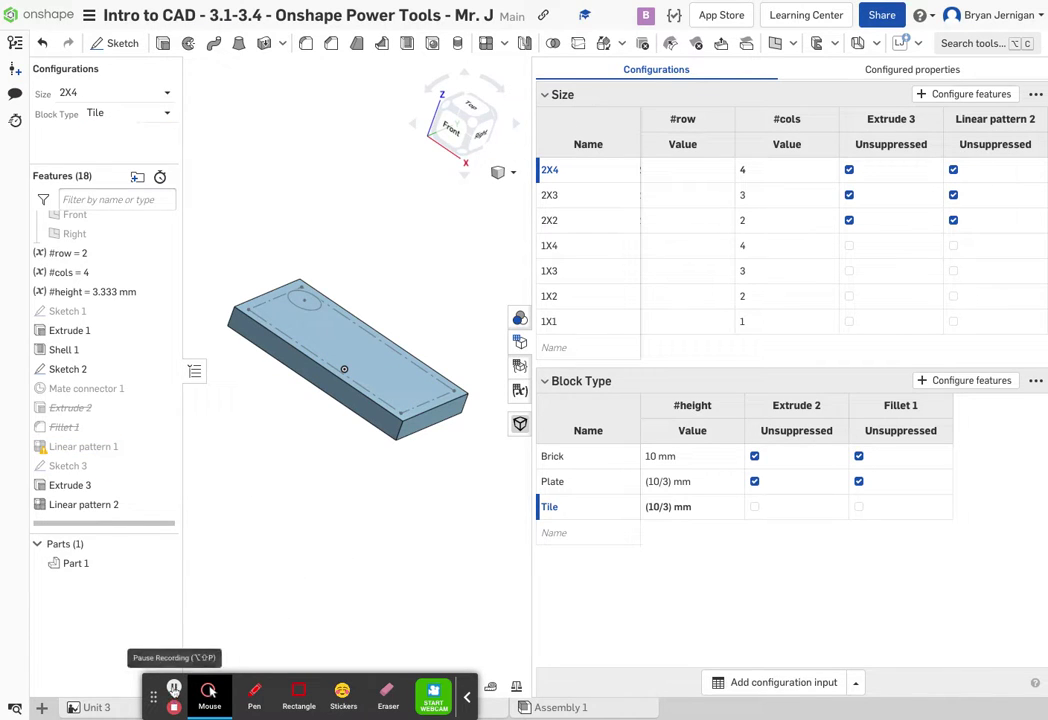
- Edit the Tile option name cell, then bring up Linear pattern 1's feature options
{"action": "left_click", "coordinate": [670, 507]}
{"action": "left_click", "coordinate": [548, 511]}
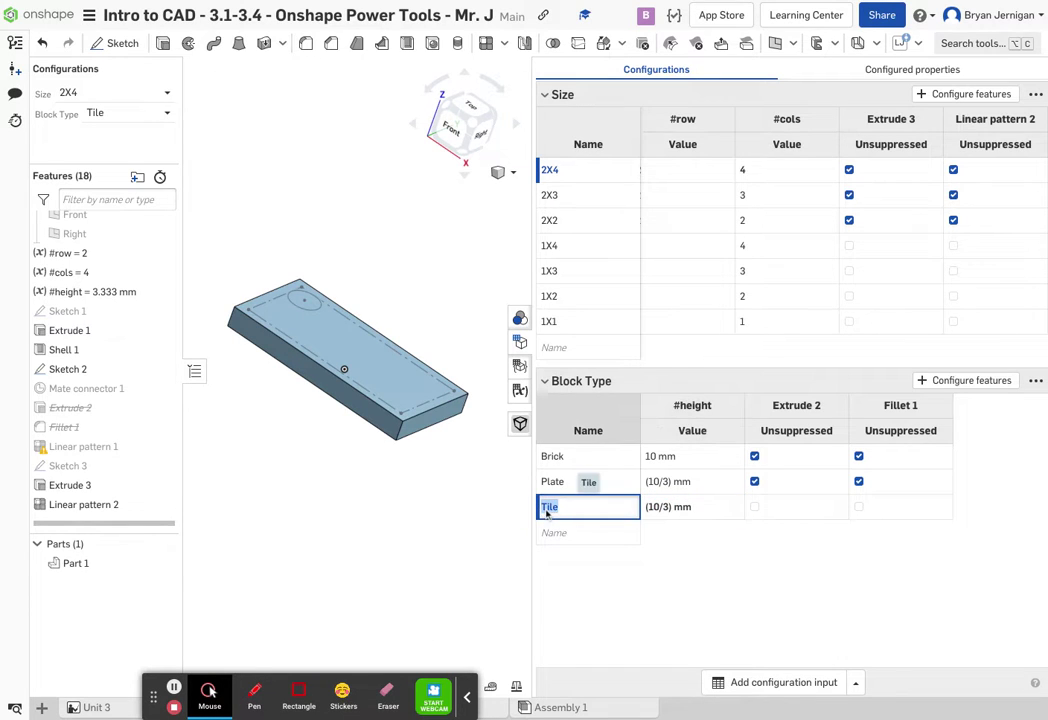
{"action": "double_click", "coordinate": [547, 510]}
{"action": "right_click", "coordinate": [98, 452]}
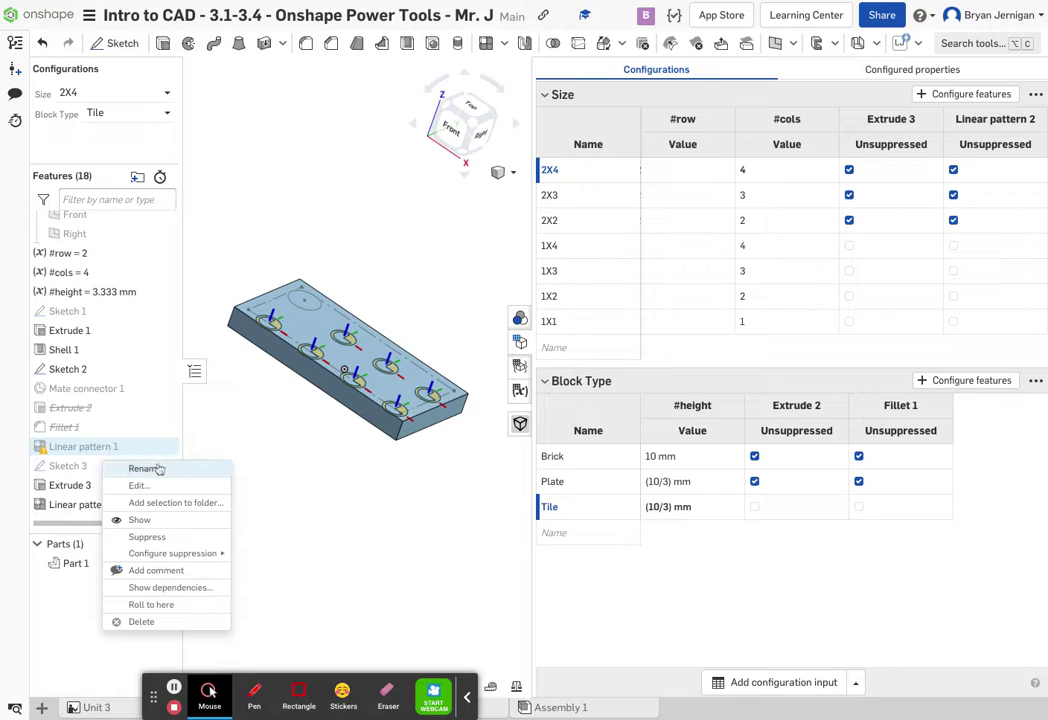